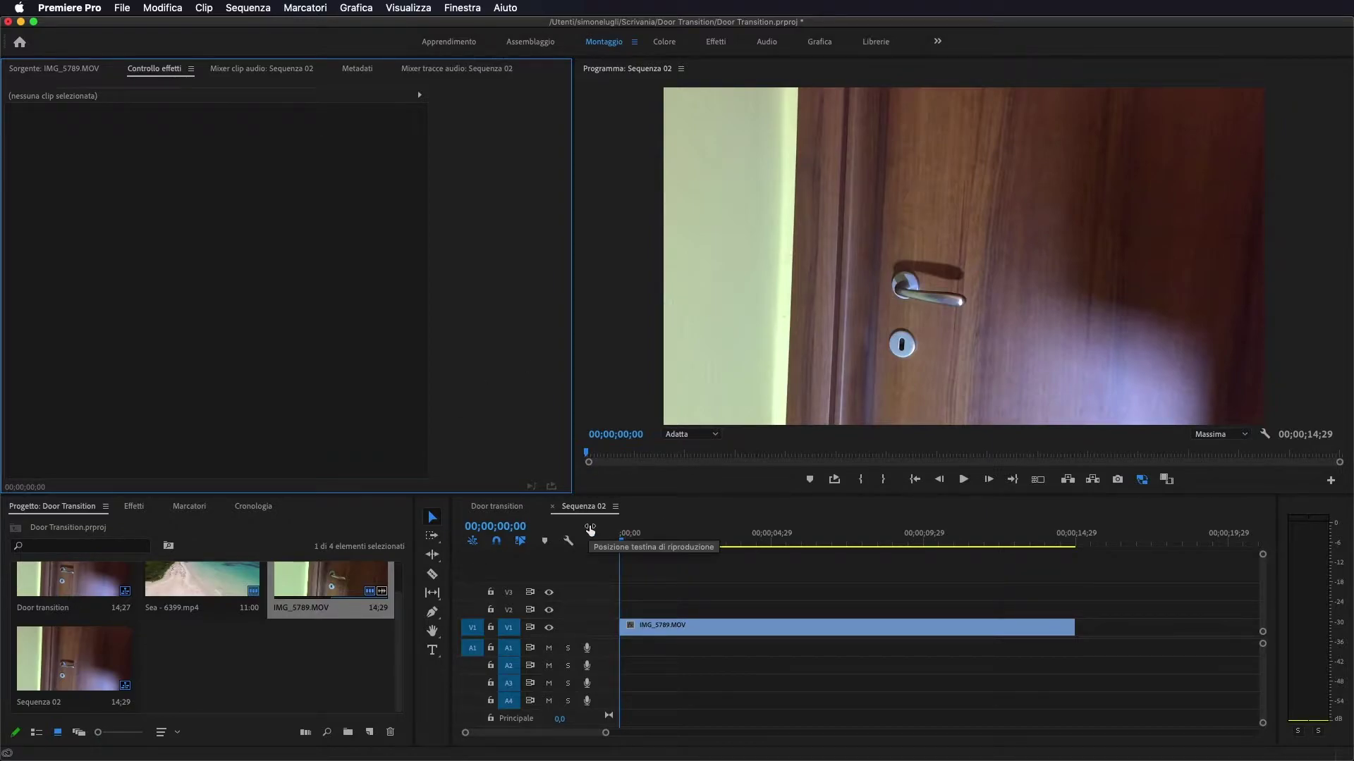
Scrub the timeline to 00;00;04;00, the frame where the door begins to open
{"action": "mouse_move", "coordinate": [622, 544]}
{"action": "left_mouse_down"}
{"action": "mouse_move", "coordinate": [748, 576]}
{"action": "mouse_move", "coordinate": [750, 562]}
{"action": "mouse_move", "coordinate": [729, 561]}
{"action": "mouse_move", "coordinate": [743, 561]}
{"action": "left_mouse_up"}
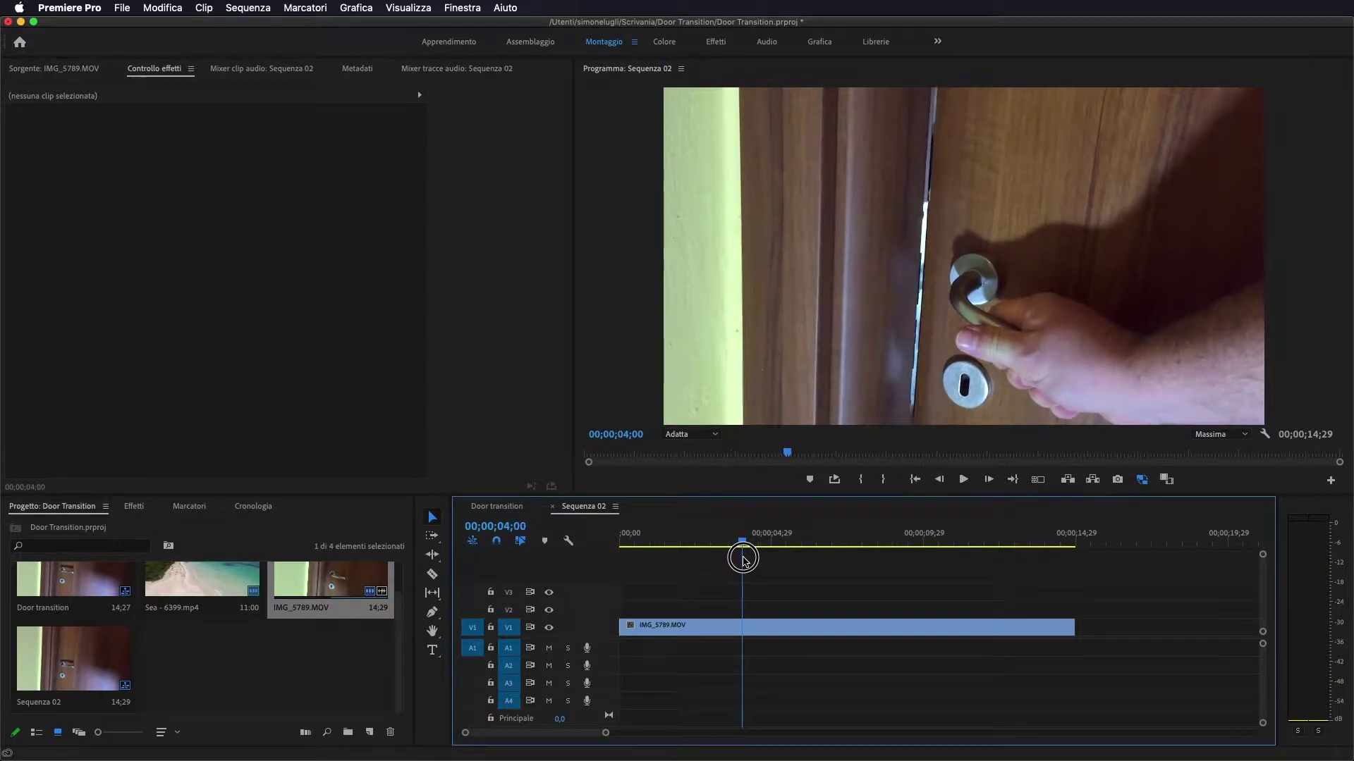
{"action": "left_click_drag", "start_coordinate": [743, 561], "coordinate": [761, 560]}
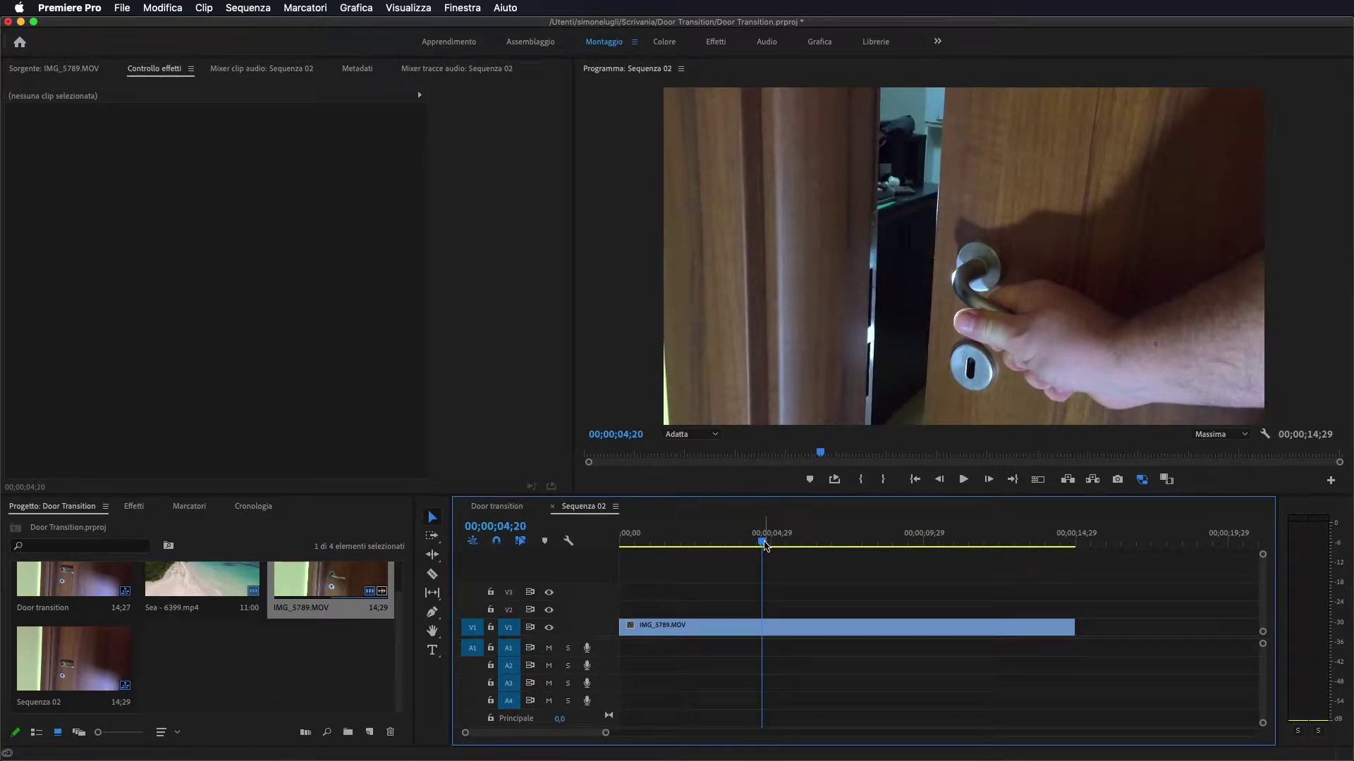
{"action": "left_click_drag", "start_coordinate": [764, 543], "coordinate": [743, 544]}
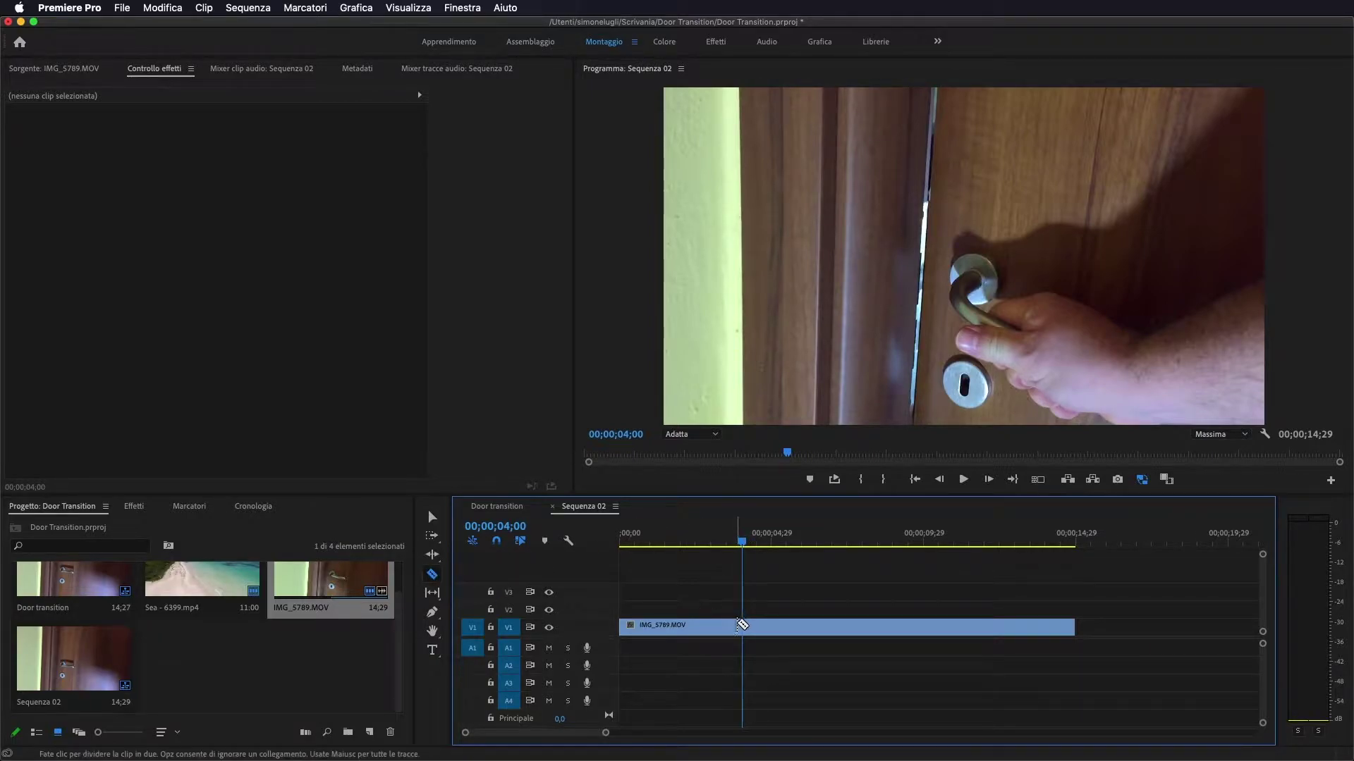
Razor-cut IMG_5789.MOV at 00;00;04;00 and preview the door opening after the cut
{"action": "left_click", "coordinate": [743, 626]}
{"action": "left_click_drag", "start_coordinate": [742, 543], "coordinate": [845, 557]}
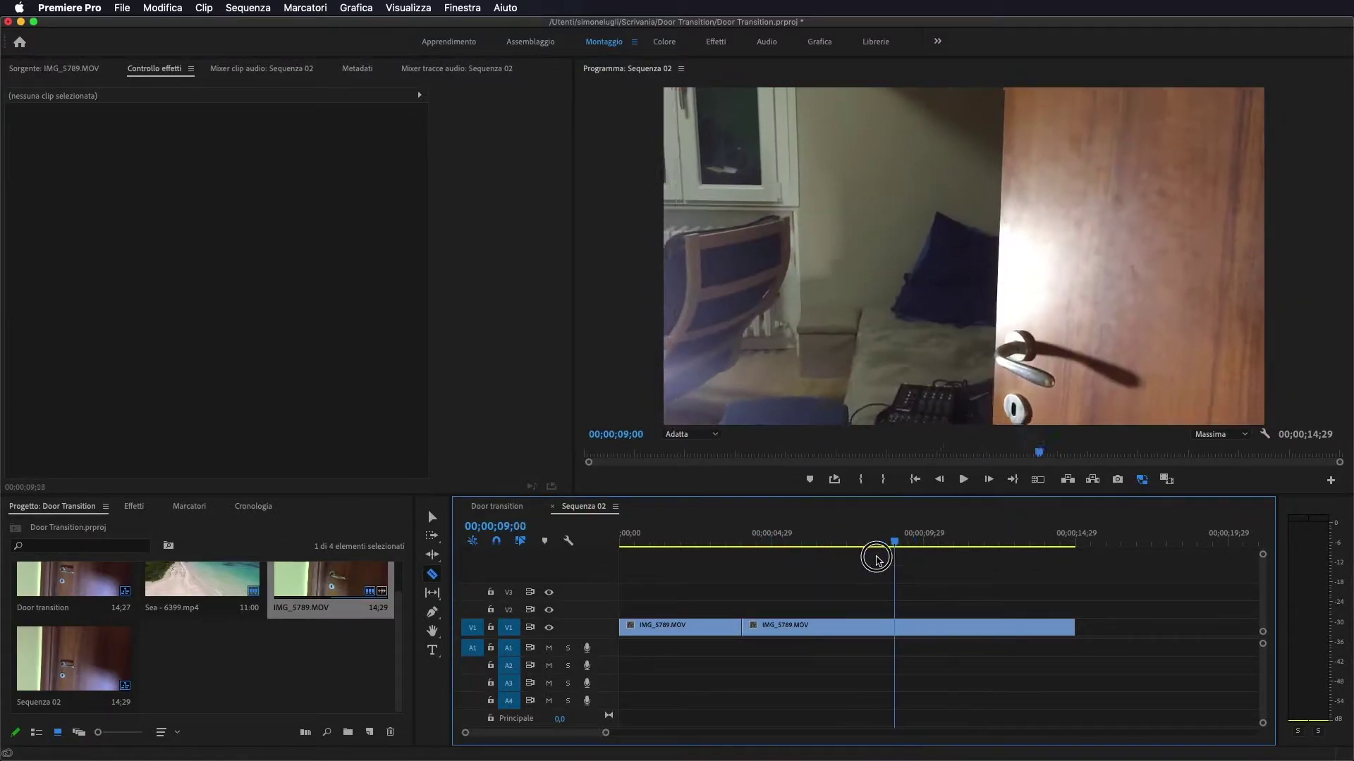
{"action": "left_click_drag", "start_coordinate": [844, 556], "coordinate": [809, 553]}
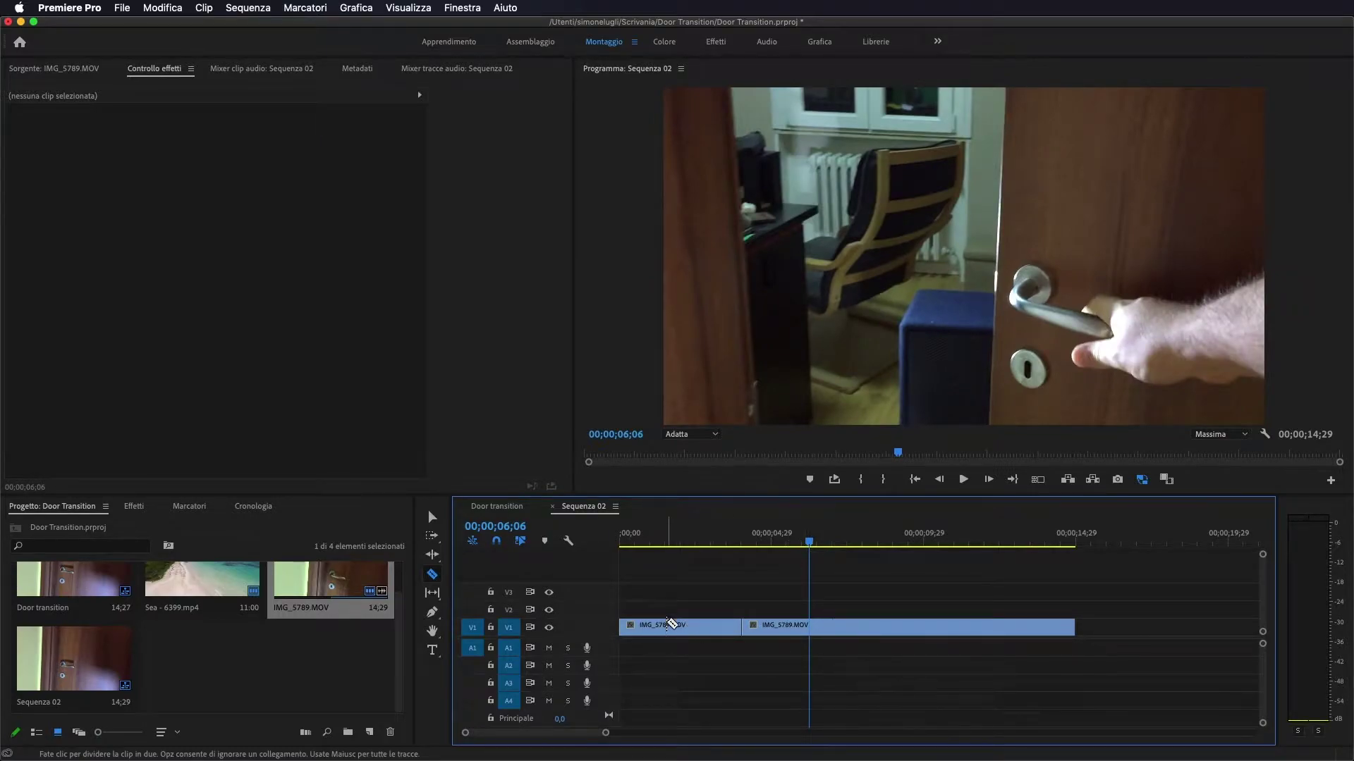
{"action": "mouse_move", "coordinate": [725, 553]}
{"action": "left_mouse_down"}
{"action": "mouse_move", "coordinate": [675, 559]}
{"action": "mouse_move", "coordinate": [751, 568]}
{"action": "left_mouse_up"}
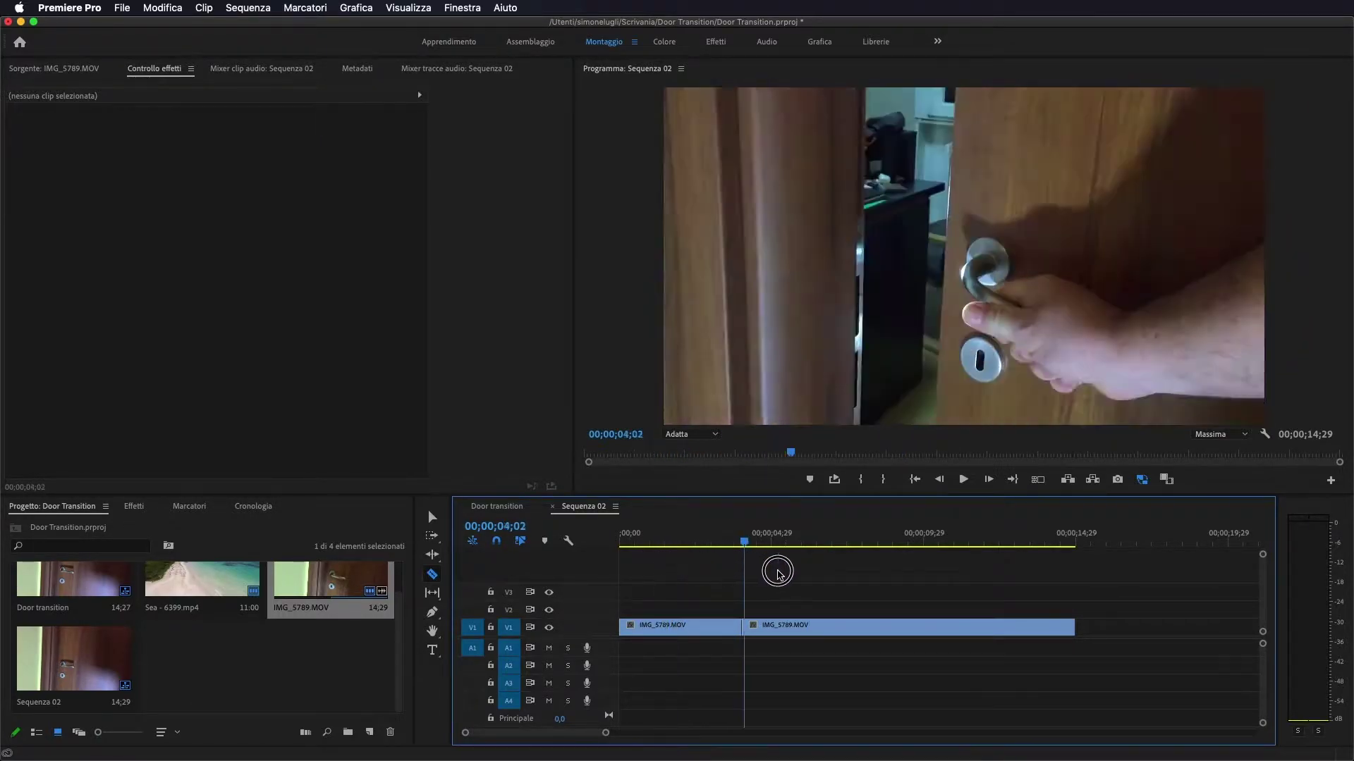
Select the second IMG_5789.MOV piece and move the playhead to 00;00;04;14
{"action": "key", "text": "v"}
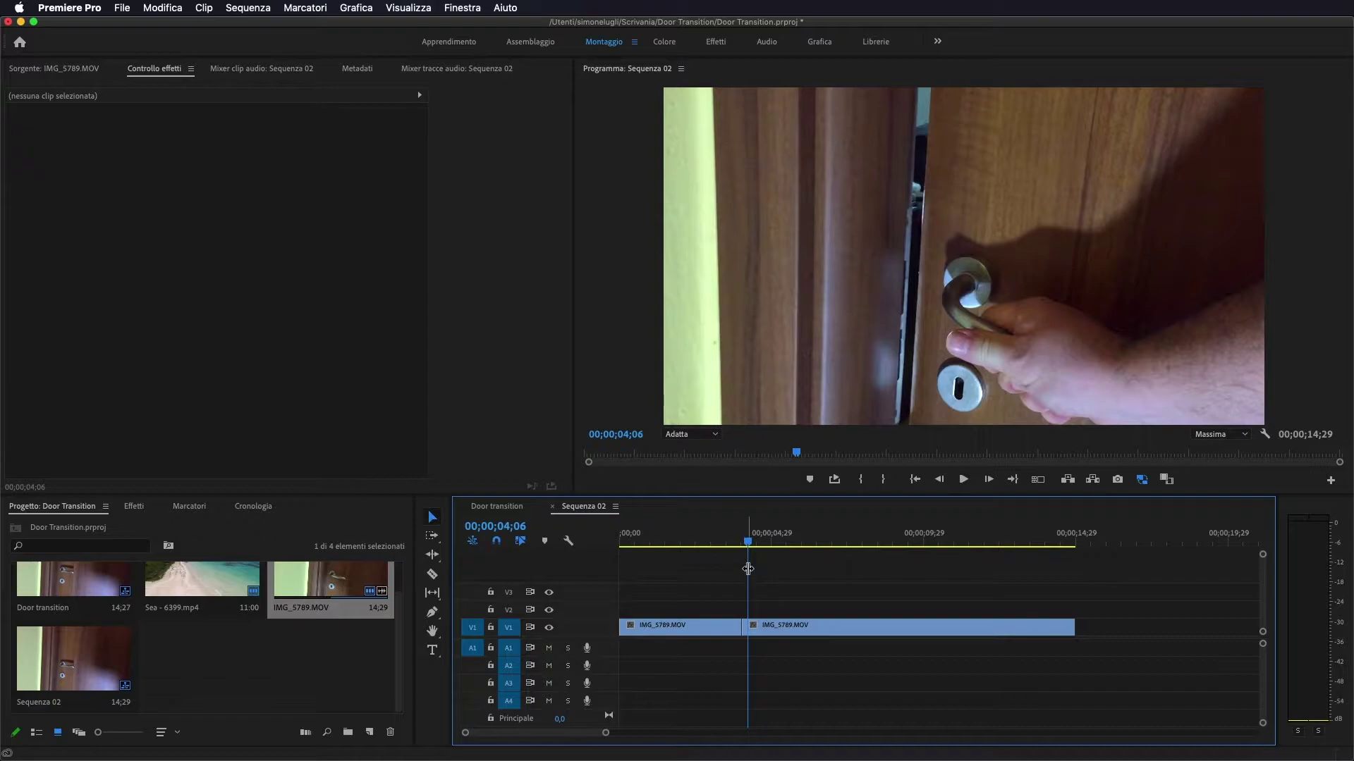
{"action": "left_click", "coordinate": [775, 627]}
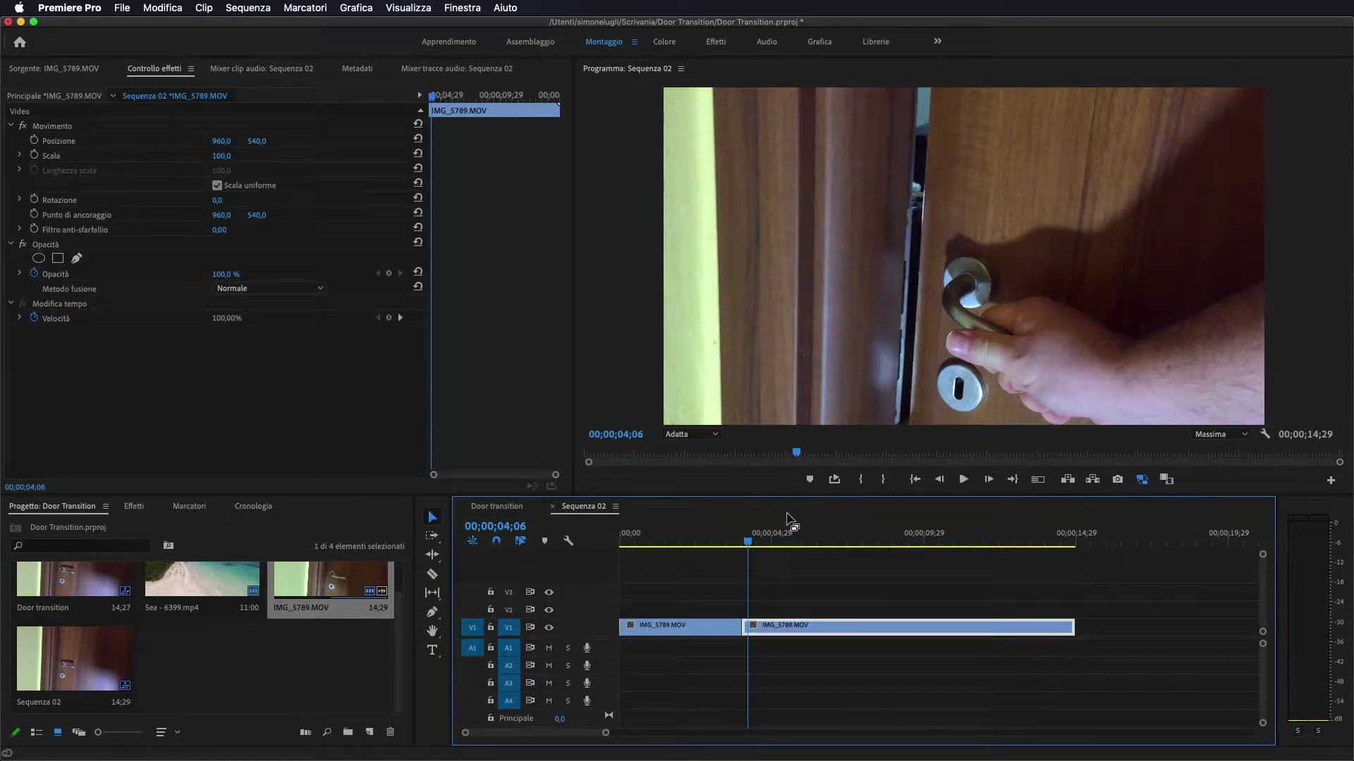
{"action": "left_click_drag", "start_coordinate": [748, 543], "coordinate": [745, 545]}
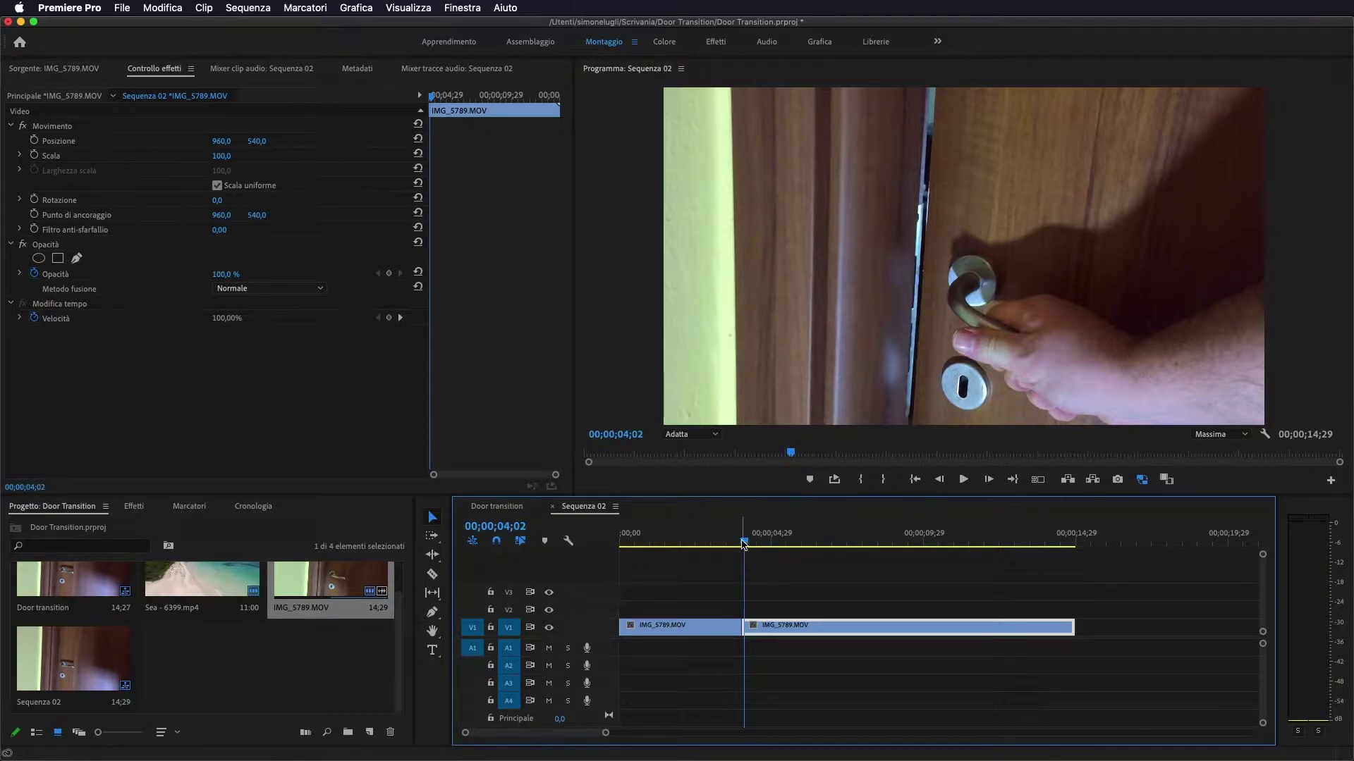
{"action": "left_click_drag", "start_coordinate": [744, 544], "coordinate": [741, 545]}
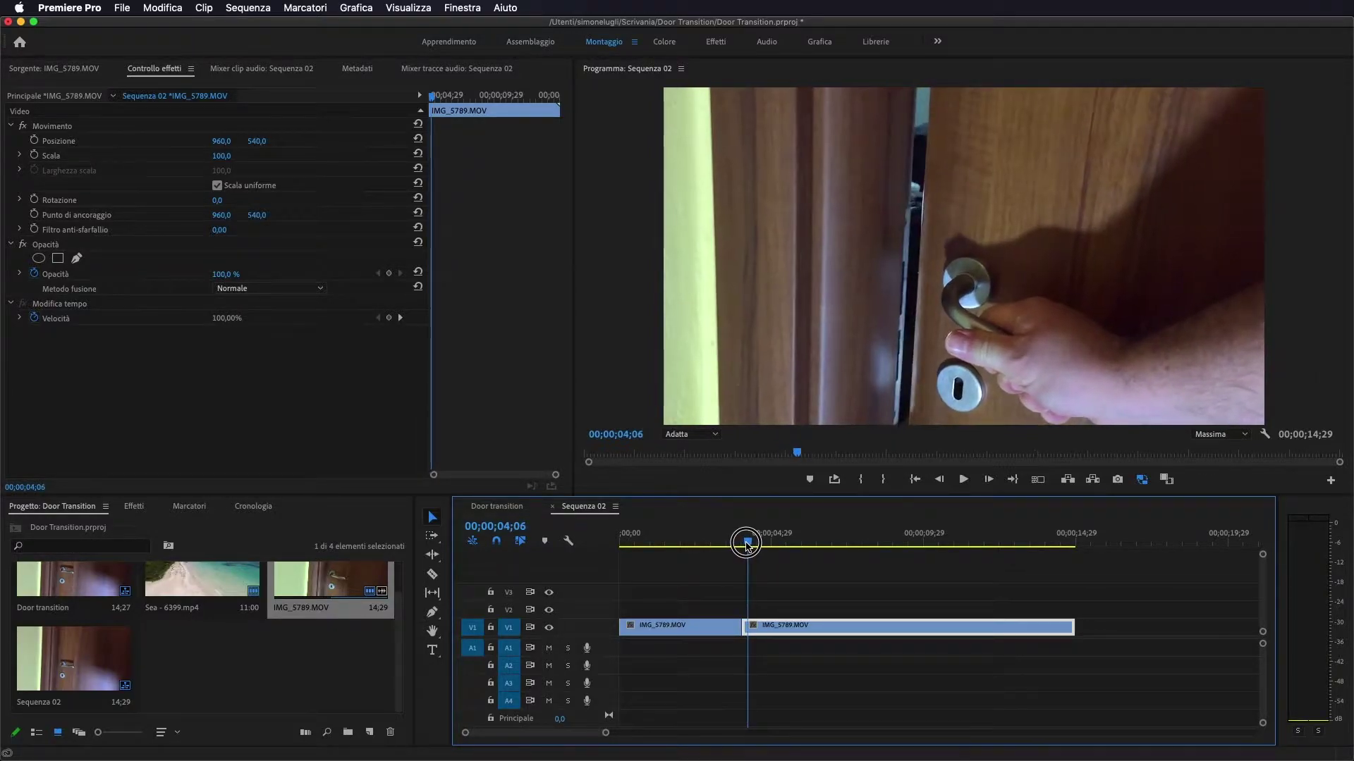
{"action": "left_click_drag", "start_coordinate": [742, 545], "coordinate": [750, 545]}
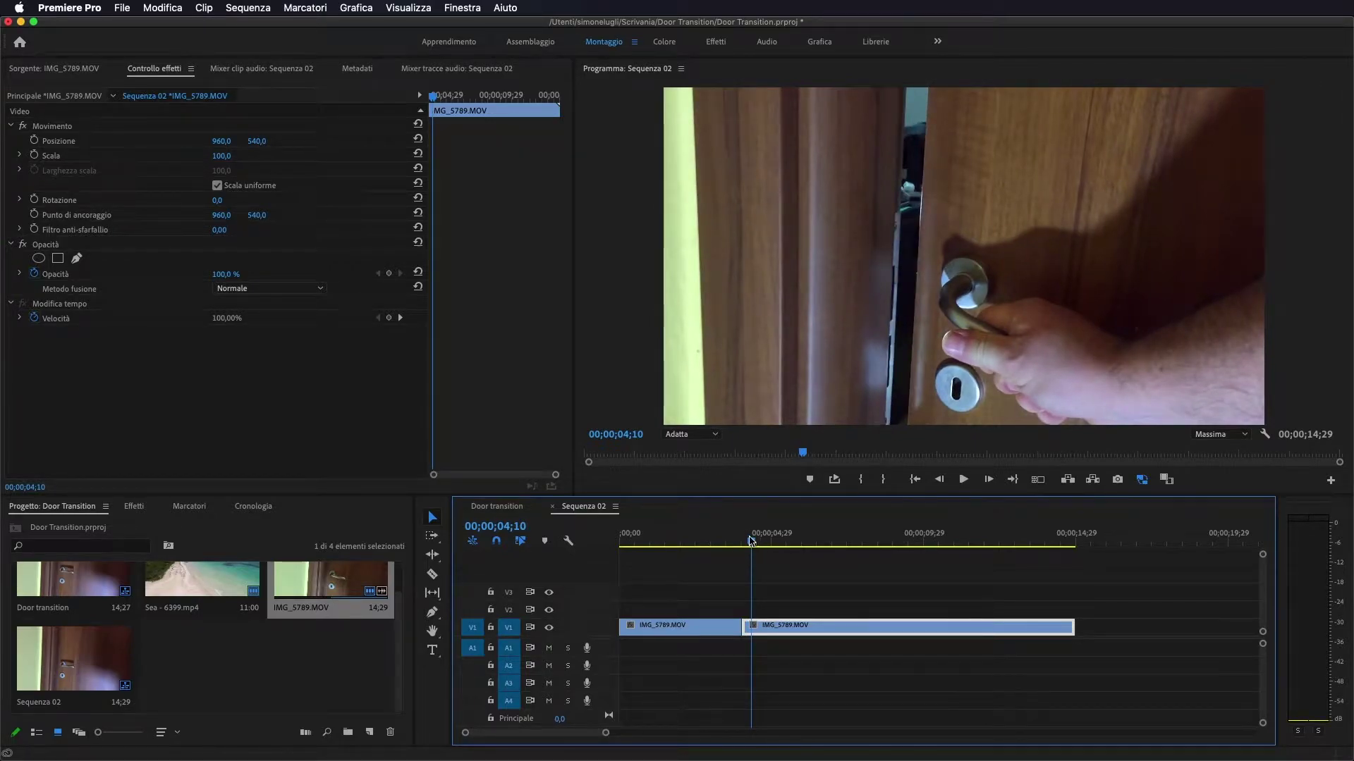
{"action": "left_click_drag", "start_coordinate": [751, 545], "coordinate": [758, 546]}
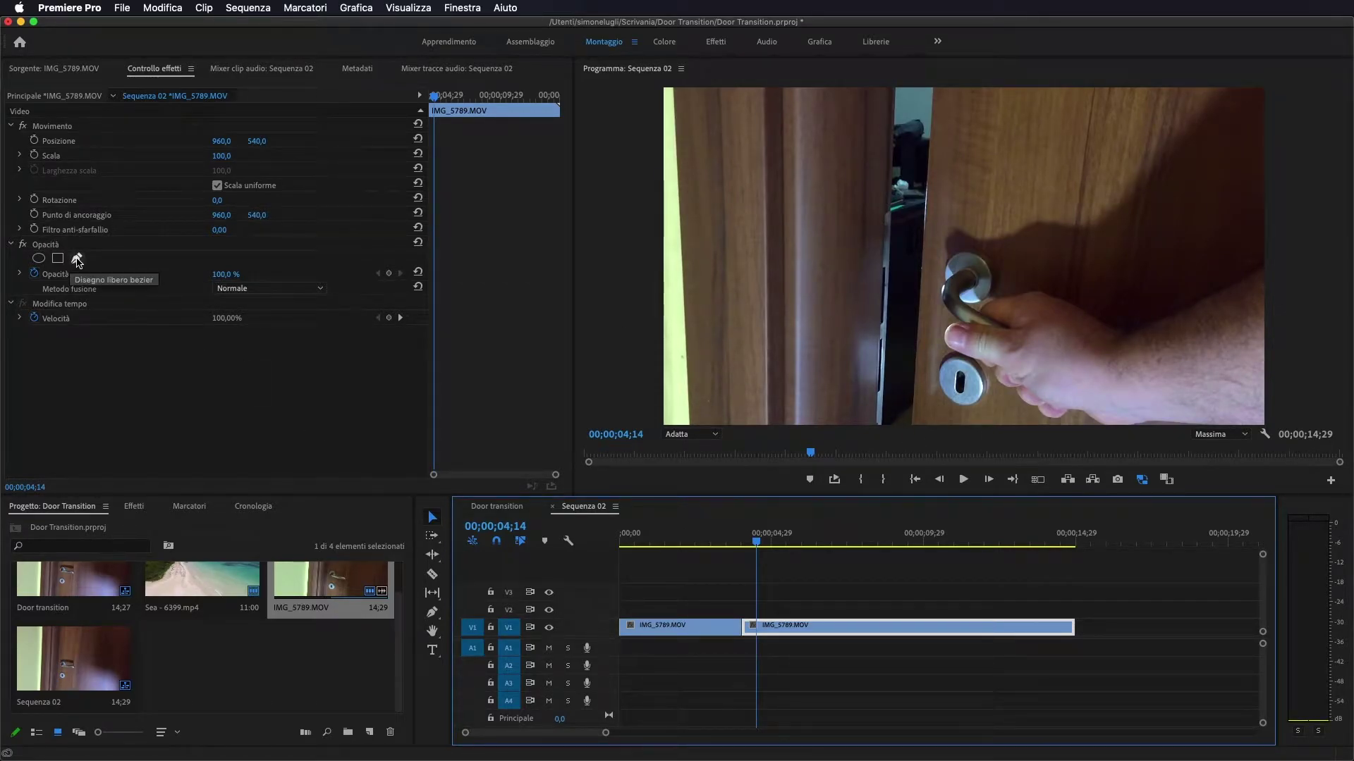
At 50% monitor zoom, draw a closed bezier mask tracing the narrow door gap
{"action": "left_click", "coordinate": [77, 259]}
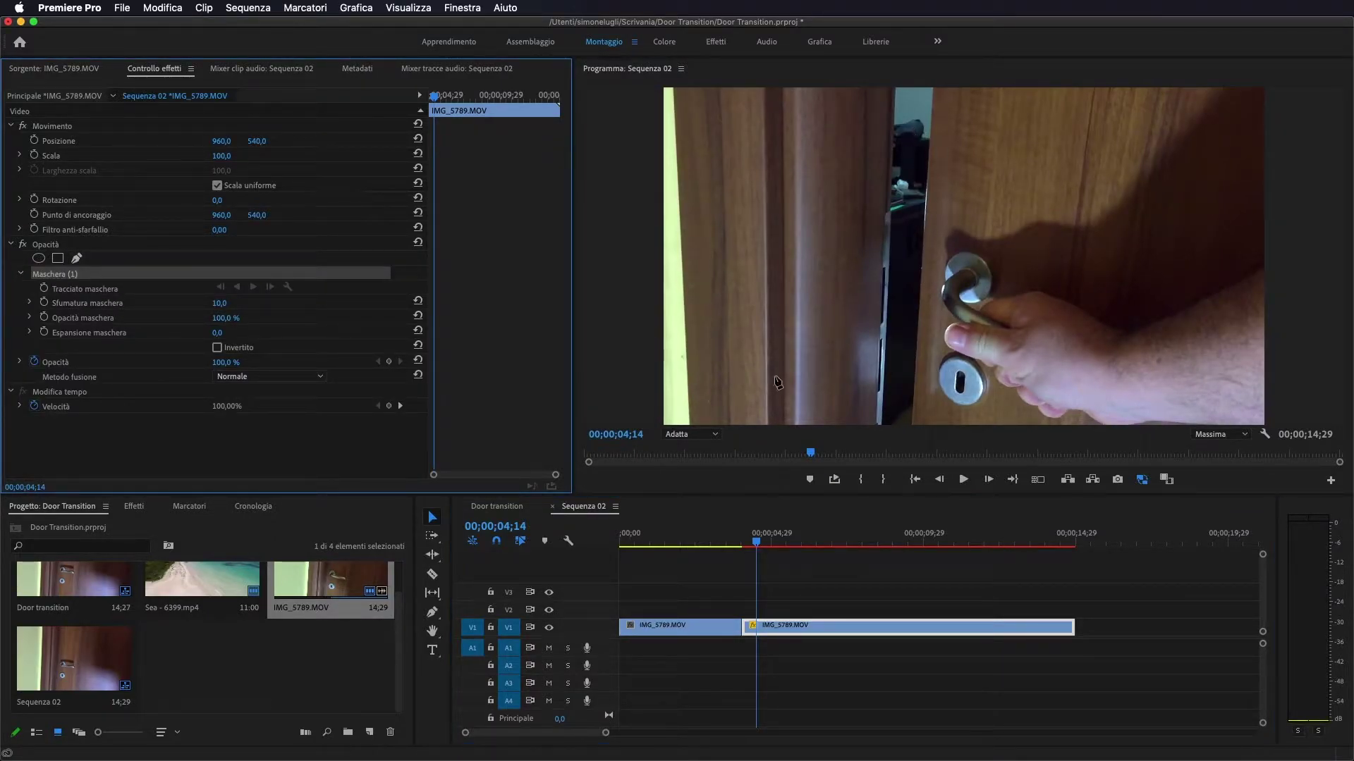
{"action": "left_click", "coordinate": [675, 435]}
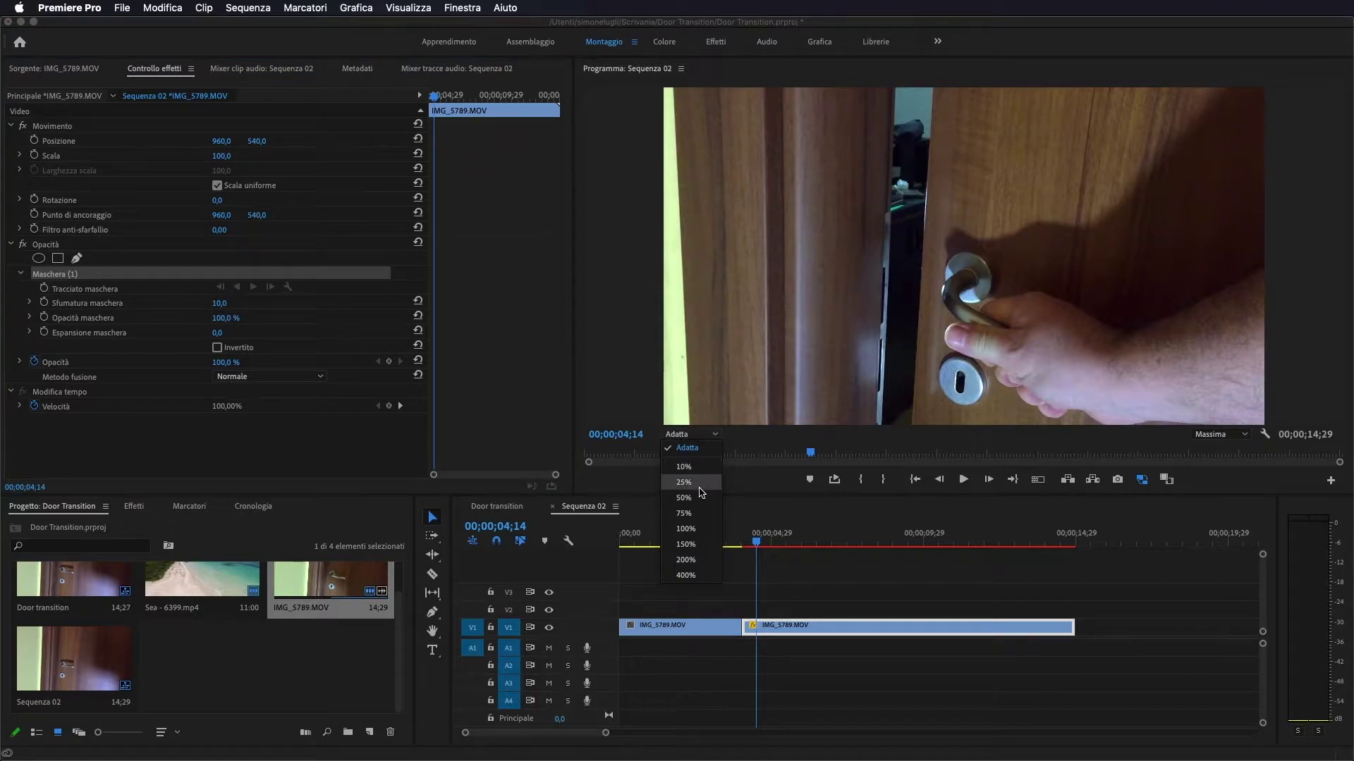
{"action": "left_click", "coordinate": [683, 497]}
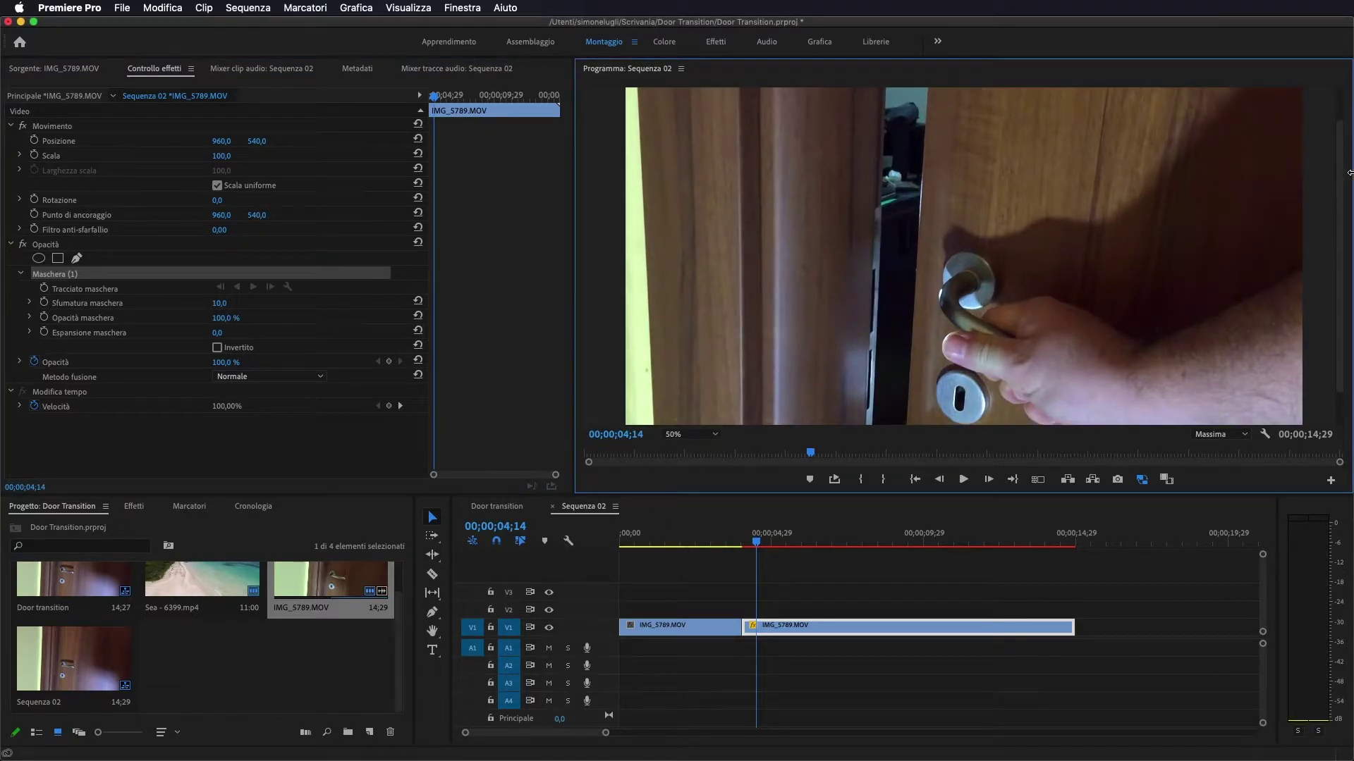
{"action": "scroll", "coordinate": [1344, 179], "scroll_direction": "up", "scroll_amount": 2}
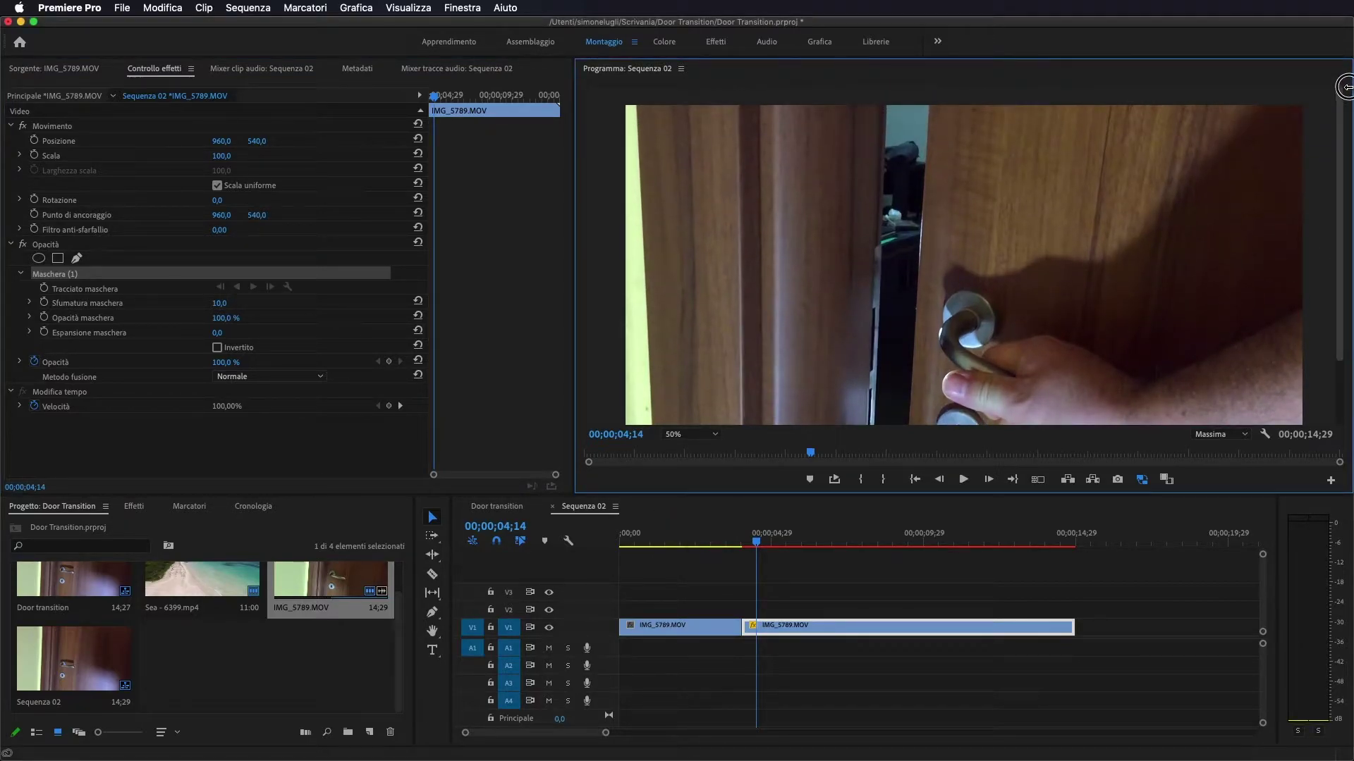
{"action": "left_click", "coordinate": [886, 98]}
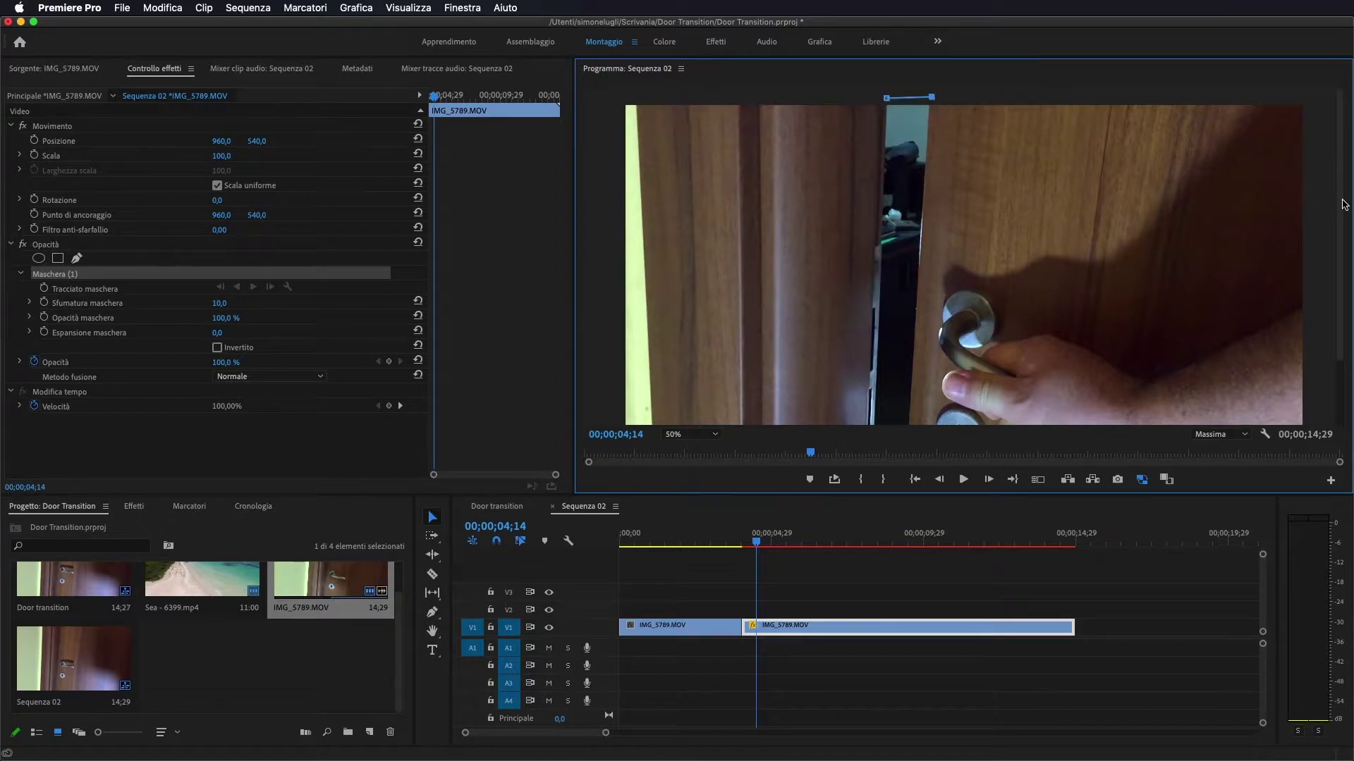
{"action": "scroll", "coordinate": [1343, 227], "scroll_direction": "down", "scroll_amount": 4}
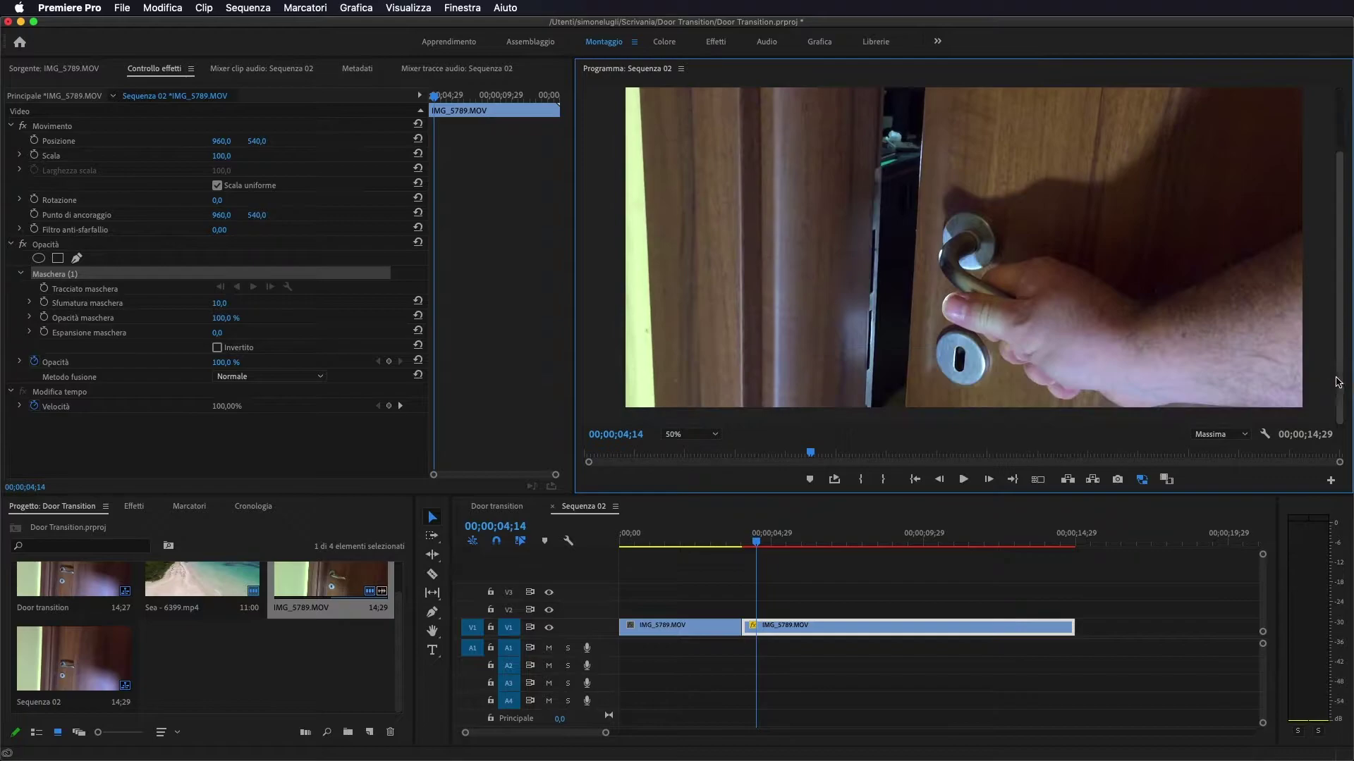
{"action": "left_click", "coordinate": [905, 416]}
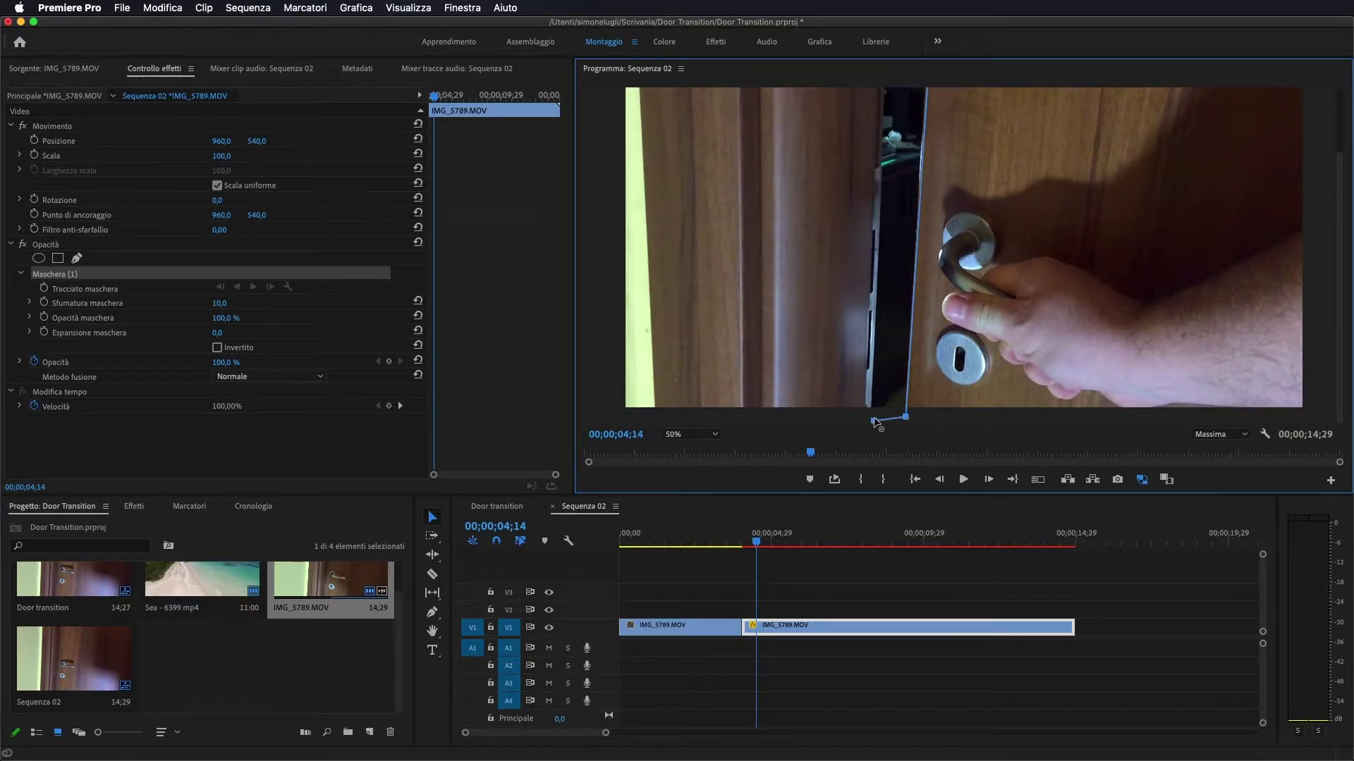
{"action": "scroll", "coordinate": [1339, 188], "scroll_direction": "up", "scroll_amount": 4}
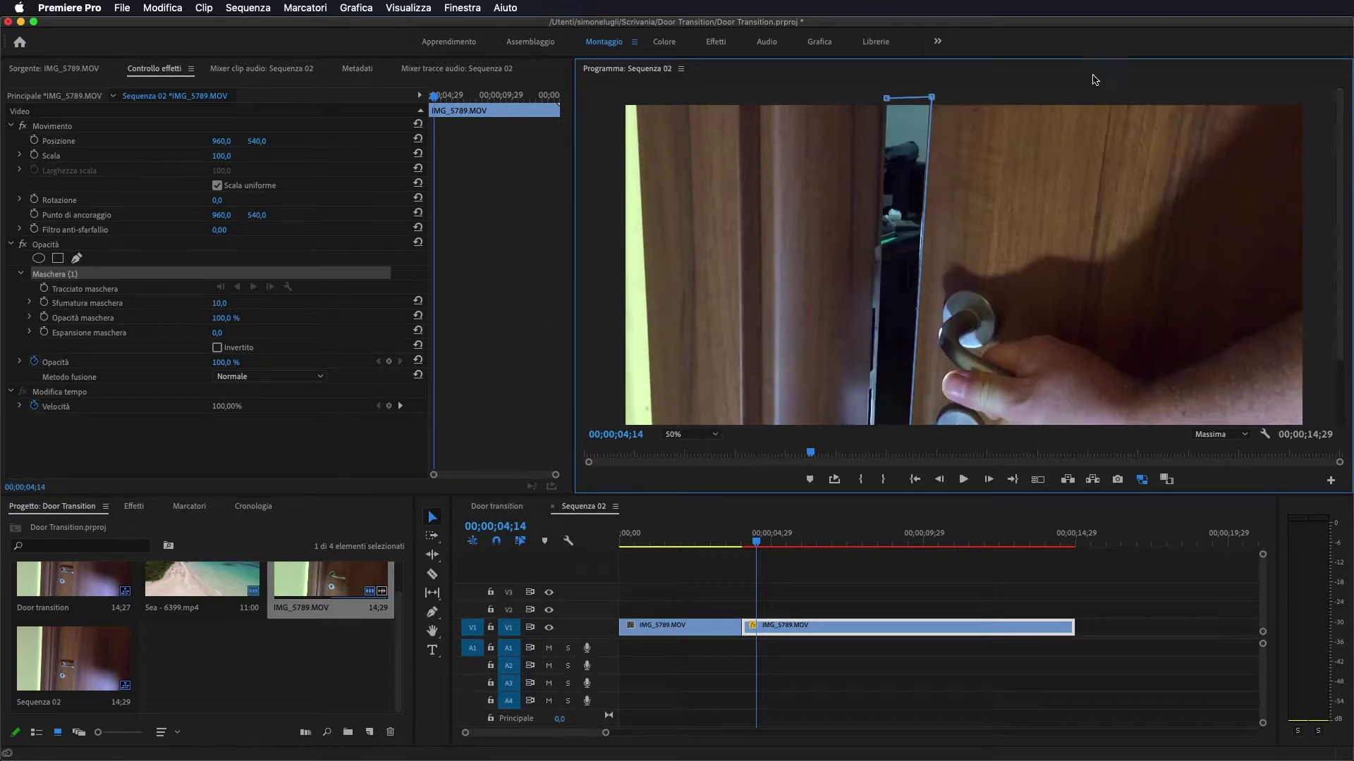
{"action": "left_click", "coordinate": [887, 99]}
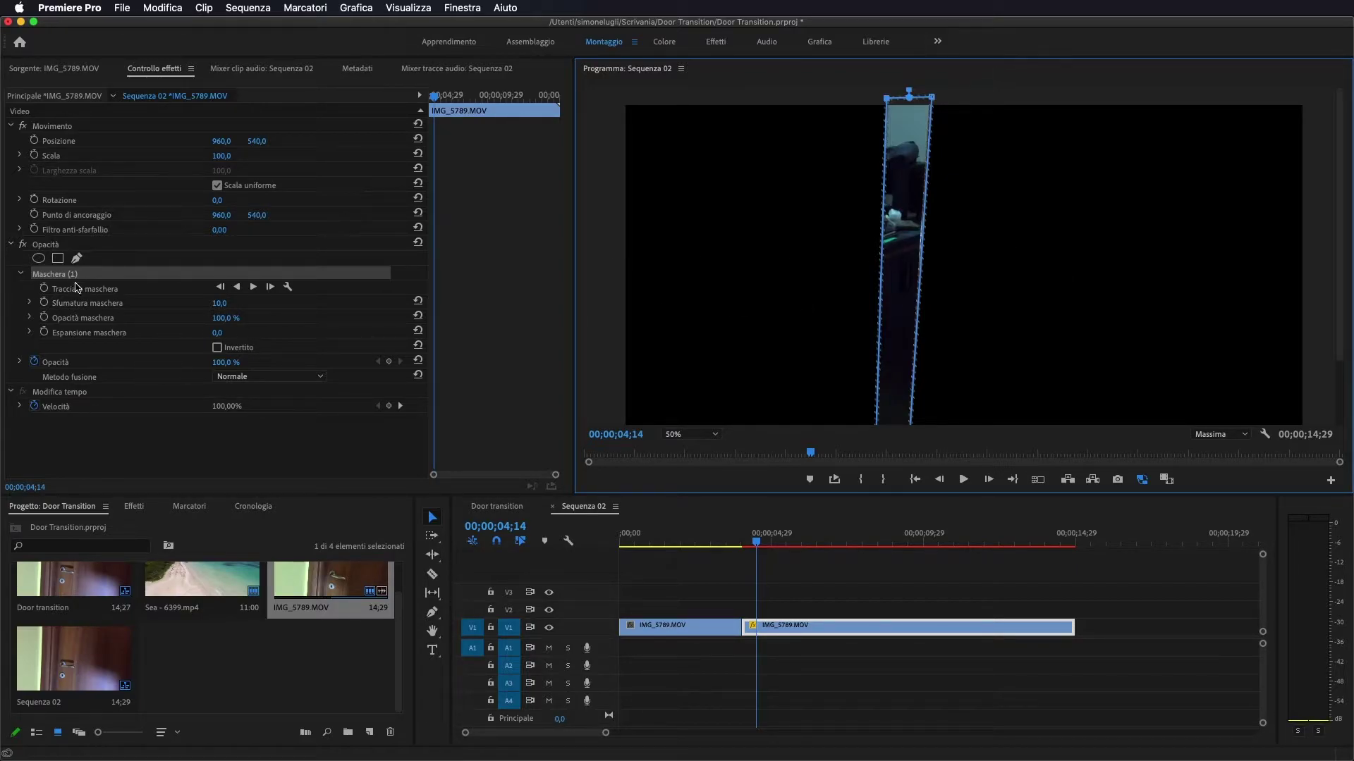
Invert Maschera (1) and align its top-left and bottom-left vertices with the door edge
{"action": "left_click", "coordinate": [217, 347]}
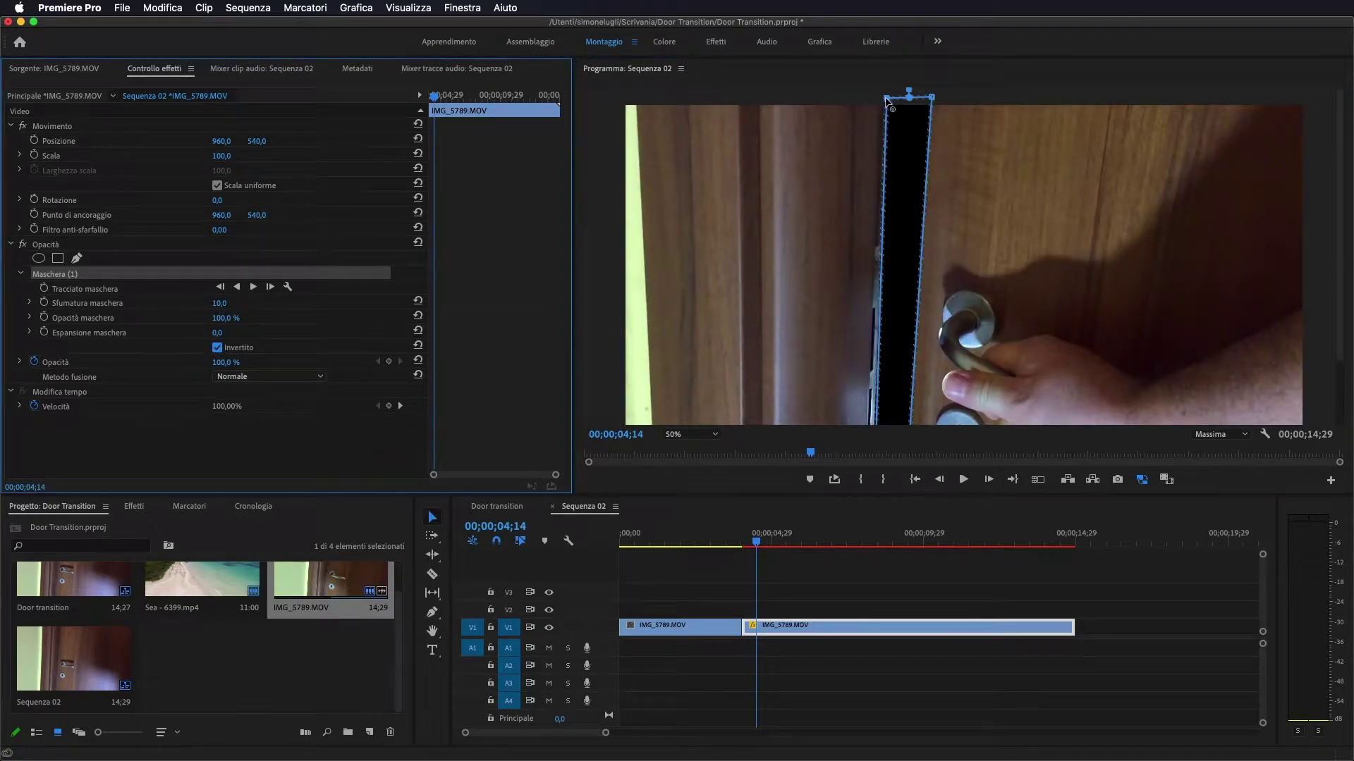
{"action": "left_click_drag", "start_coordinate": [887, 99], "coordinate": [887, 98]}
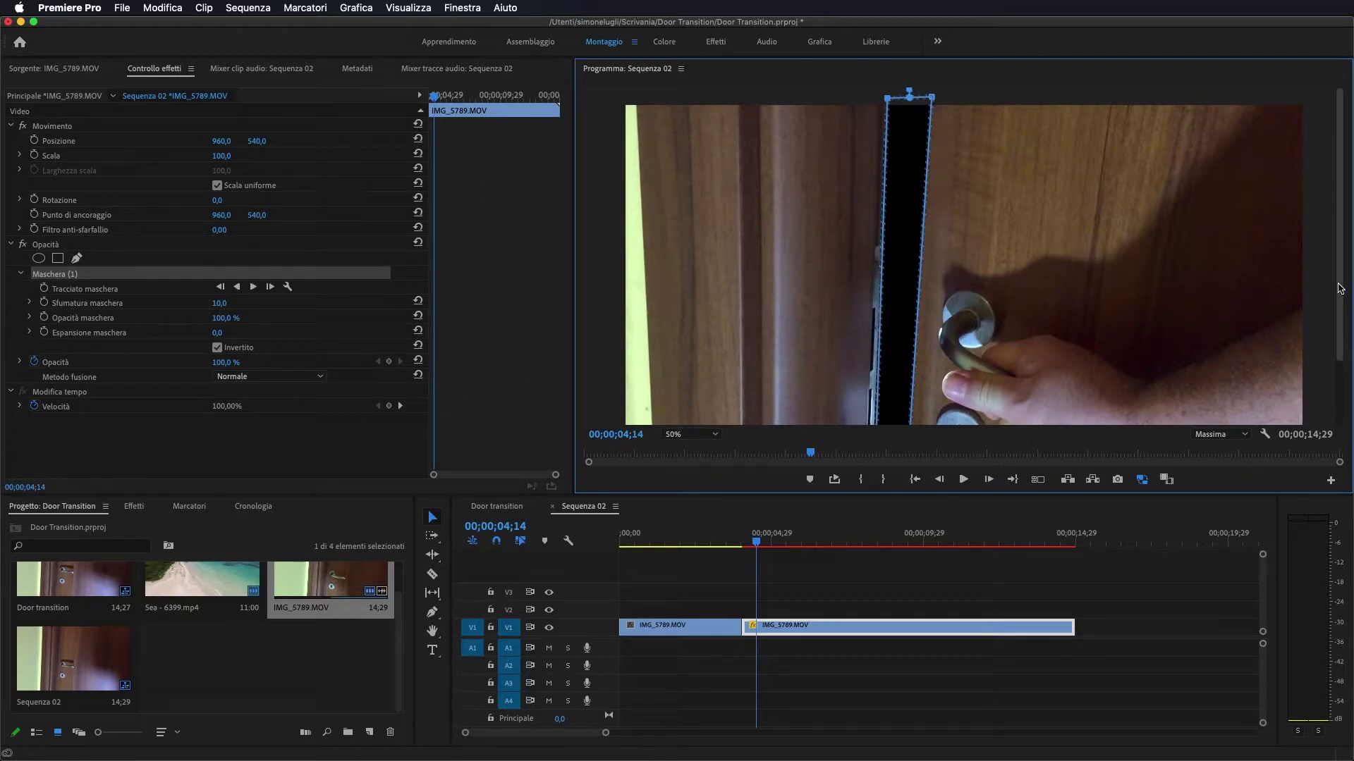
{"action": "left_click_drag", "start_coordinate": [1340, 294], "coordinate": [1339, 360]}
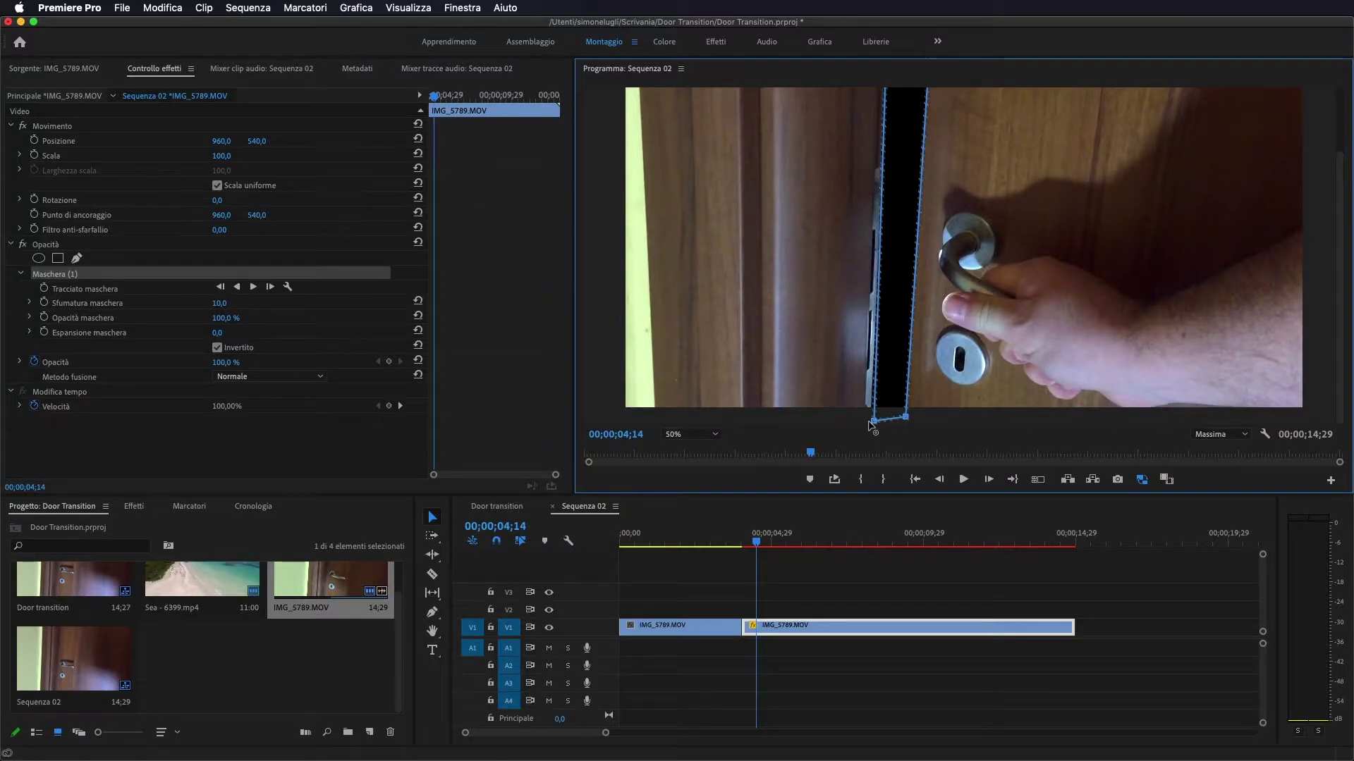
{"action": "left_click_drag", "start_coordinate": [874, 422], "coordinate": [872, 419]}
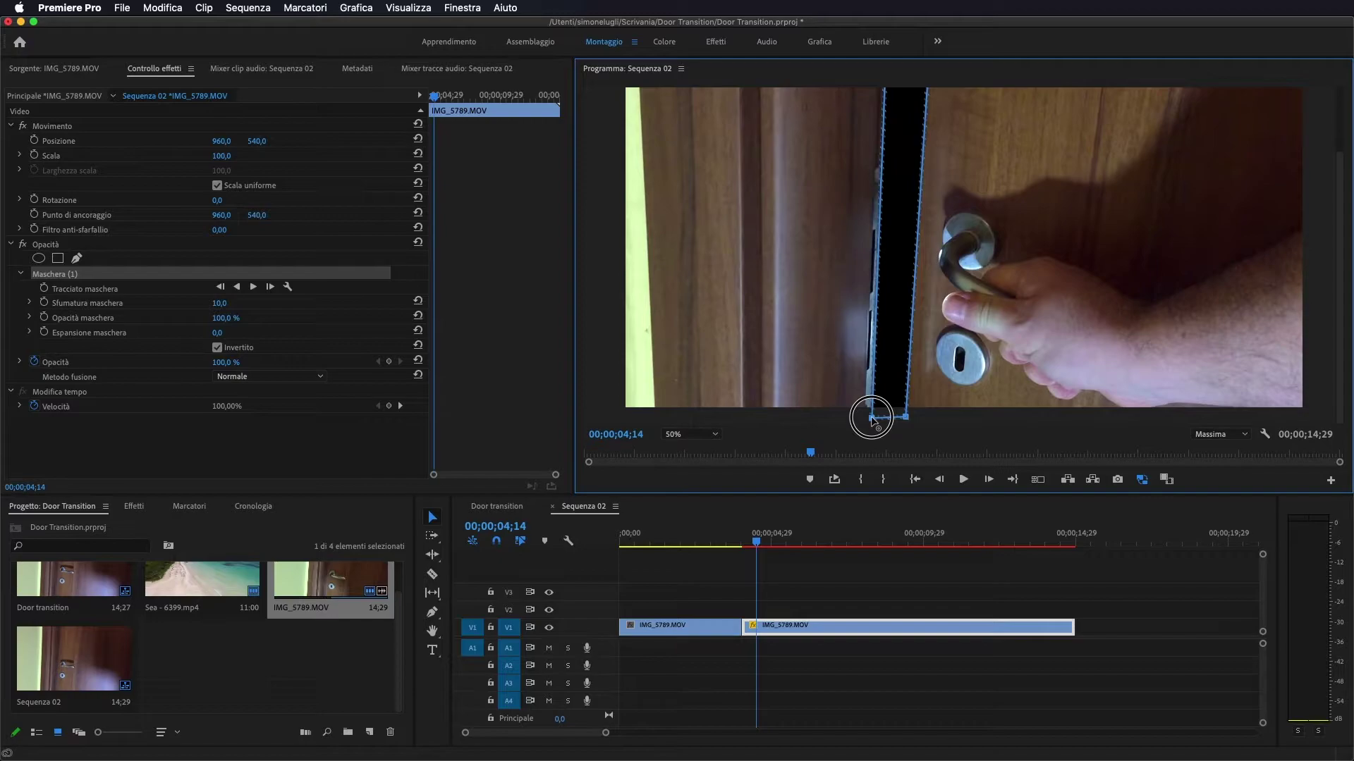
{"action": "scroll", "coordinate": [1334, 366], "scroll_direction": "up", "scroll_amount": 1}
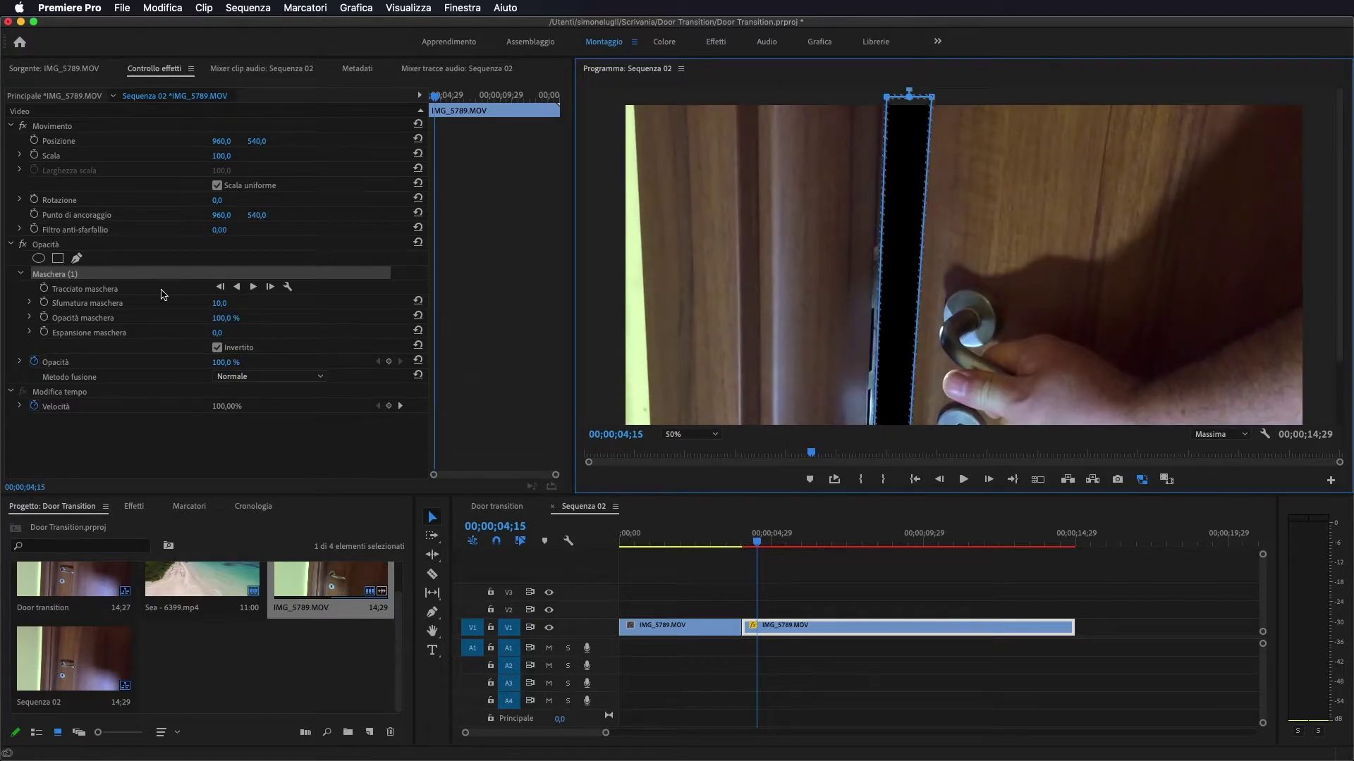
Add a mask path keyframe and fit the mask corners to the door edges at 00;00;04;17
{"action": "left_click", "coordinate": [45, 288]}
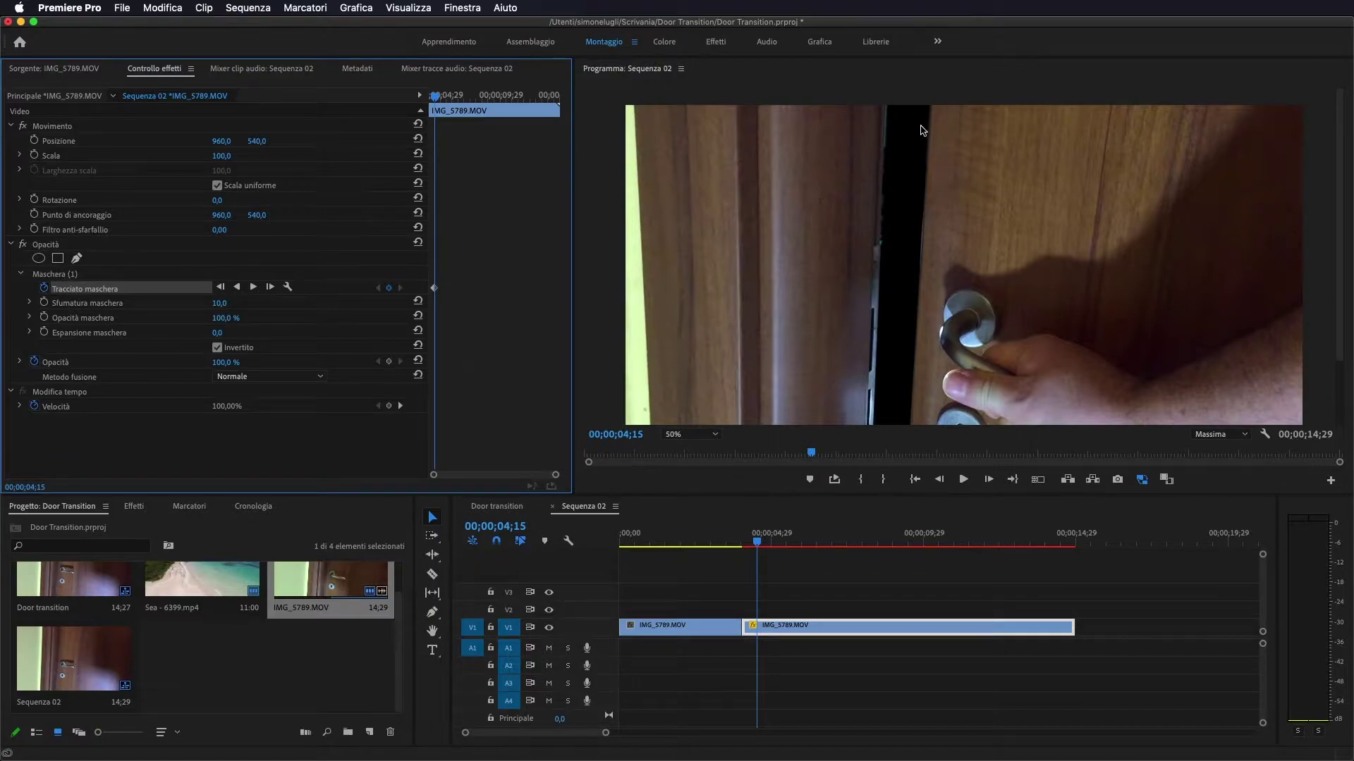
{"action": "left_click", "coordinate": [56, 278]}
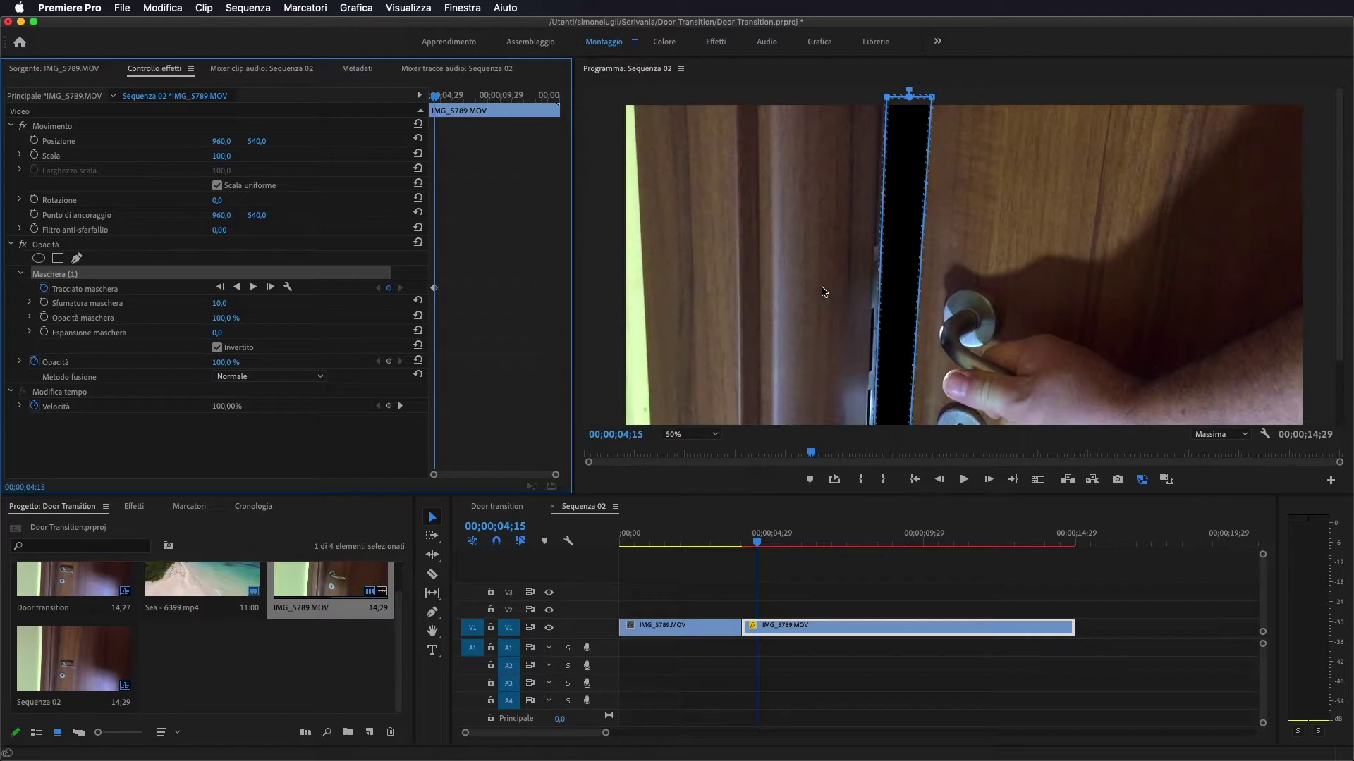
{"action": "key", "text": "Right"}
{"action": "key", "text": "Right"}
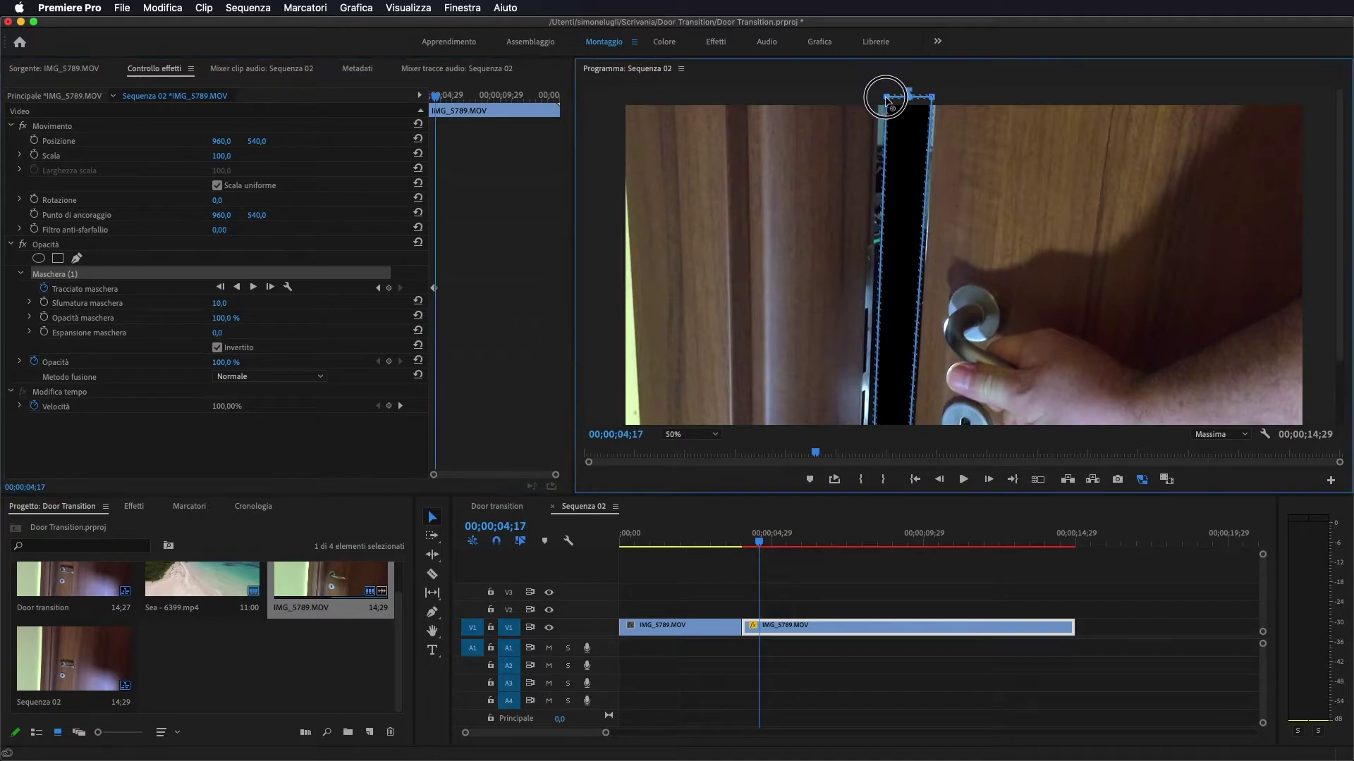
{"action": "left_click_drag", "start_coordinate": [890, 100], "coordinate": [881, 101]}
{"action": "left_click_drag", "start_coordinate": [882, 101], "coordinate": [935, 101]}
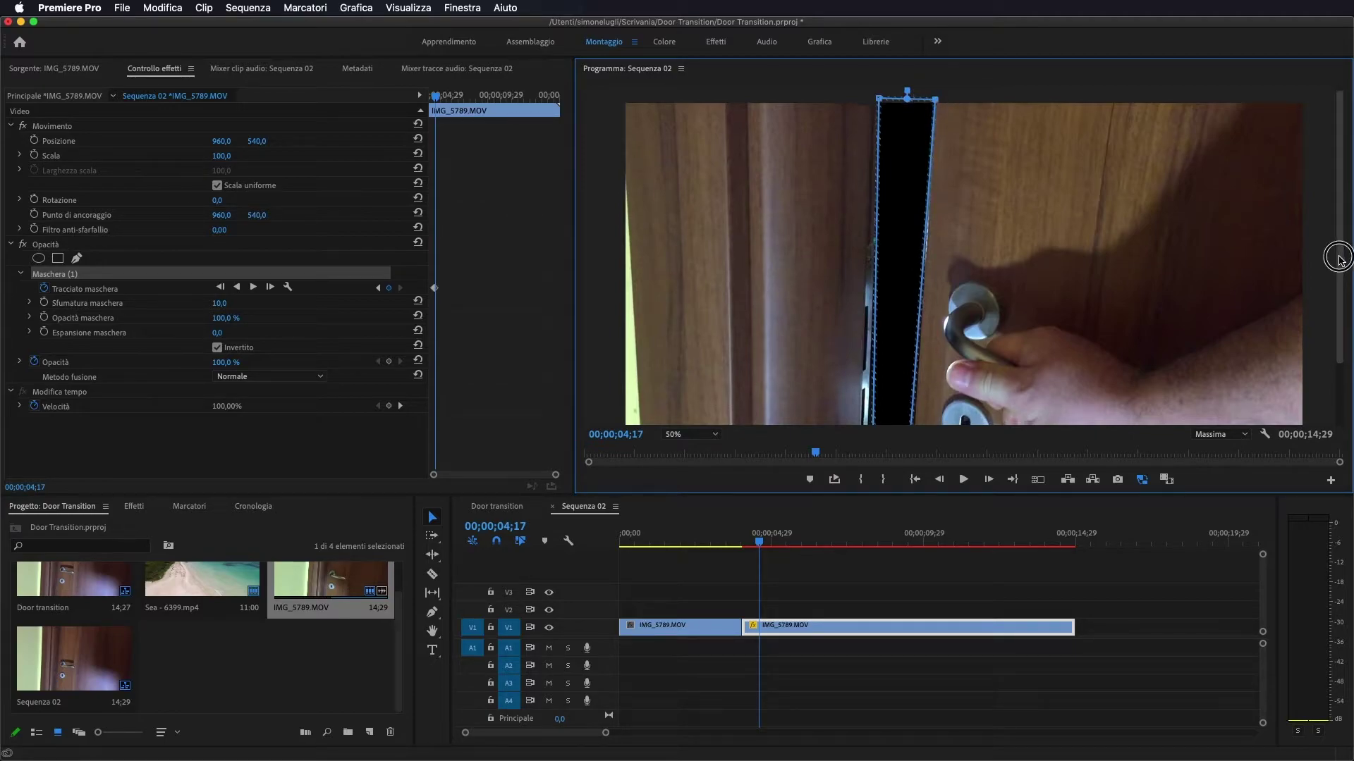
{"action": "scroll", "coordinate": [1332, 251], "scroll_direction": "down", "scroll_amount": 2}
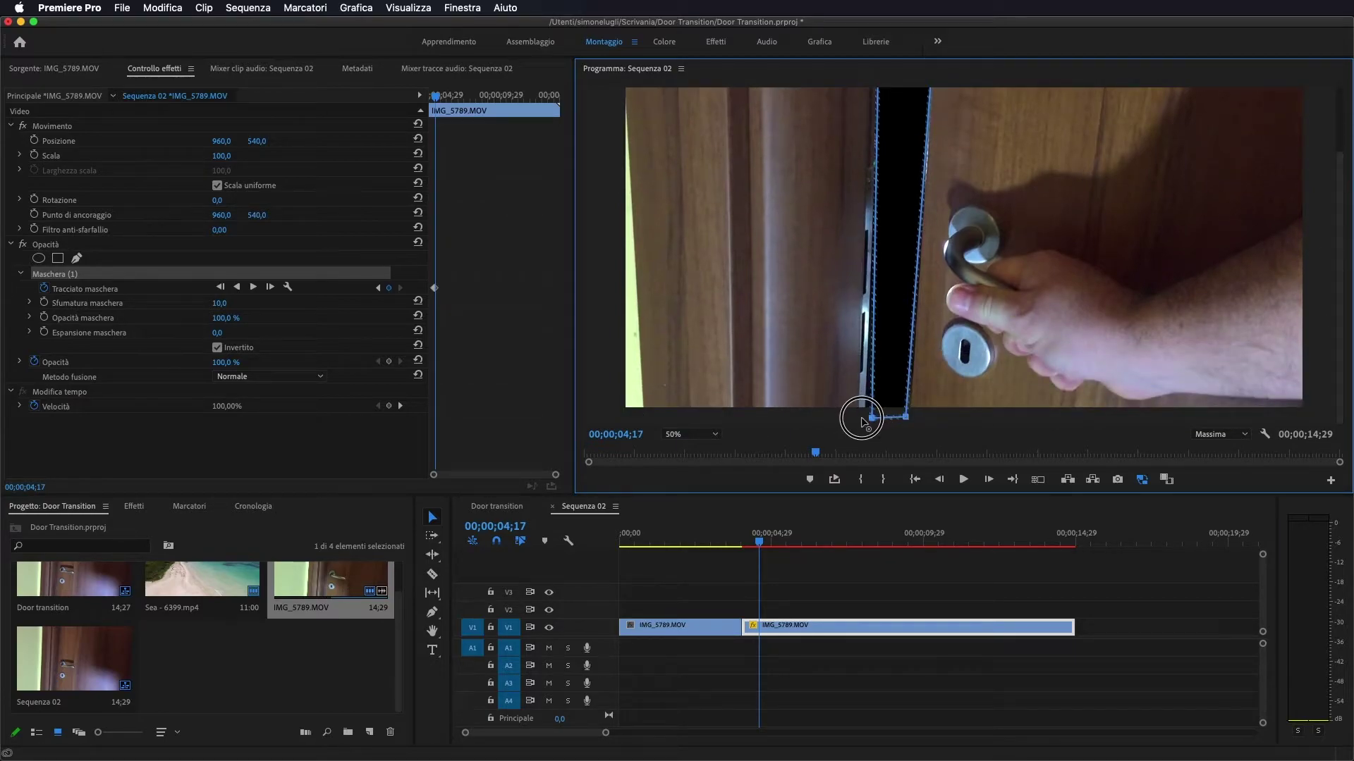
{"action": "left_click_drag", "start_coordinate": [872, 420], "coordinate": [908, 420]}
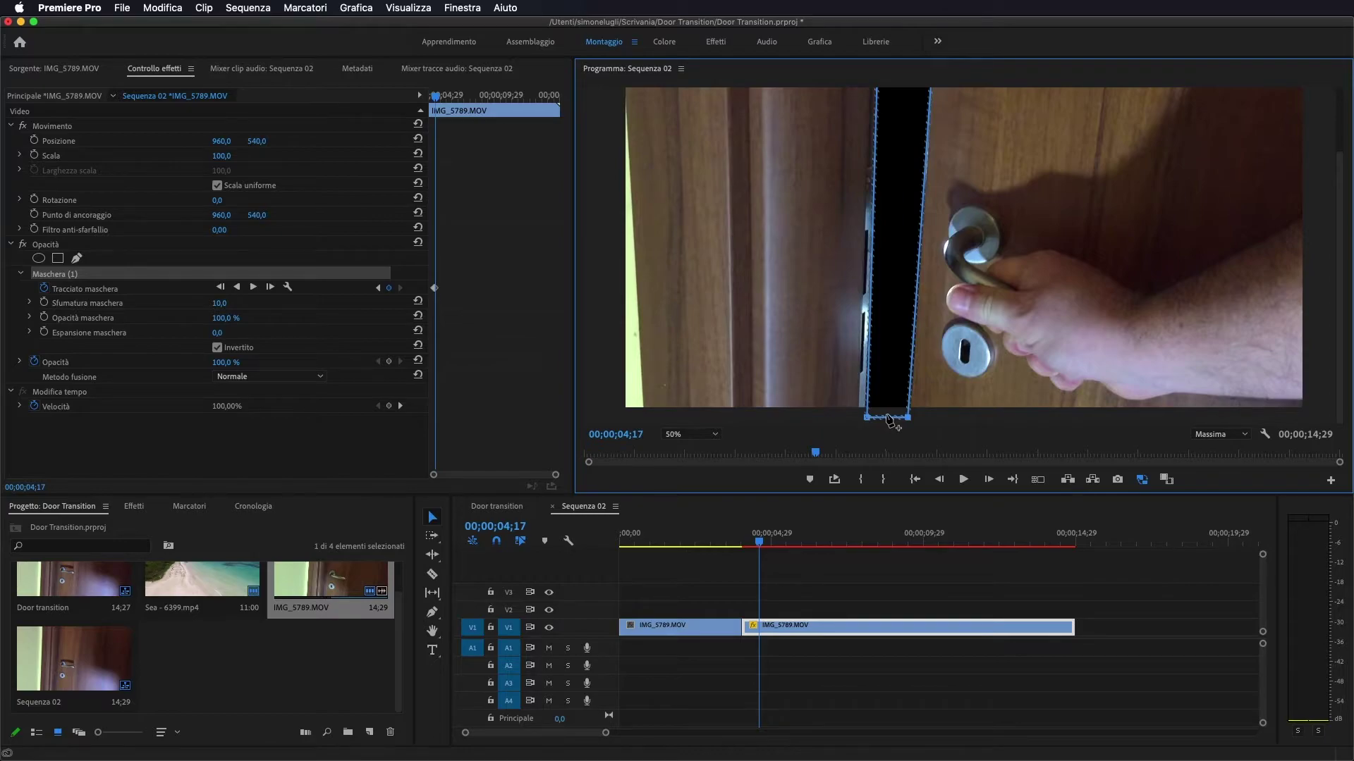
{"action": "left_click_drag", "start_coordinate": [1343, 314], "coordinate": [1343, 271]}
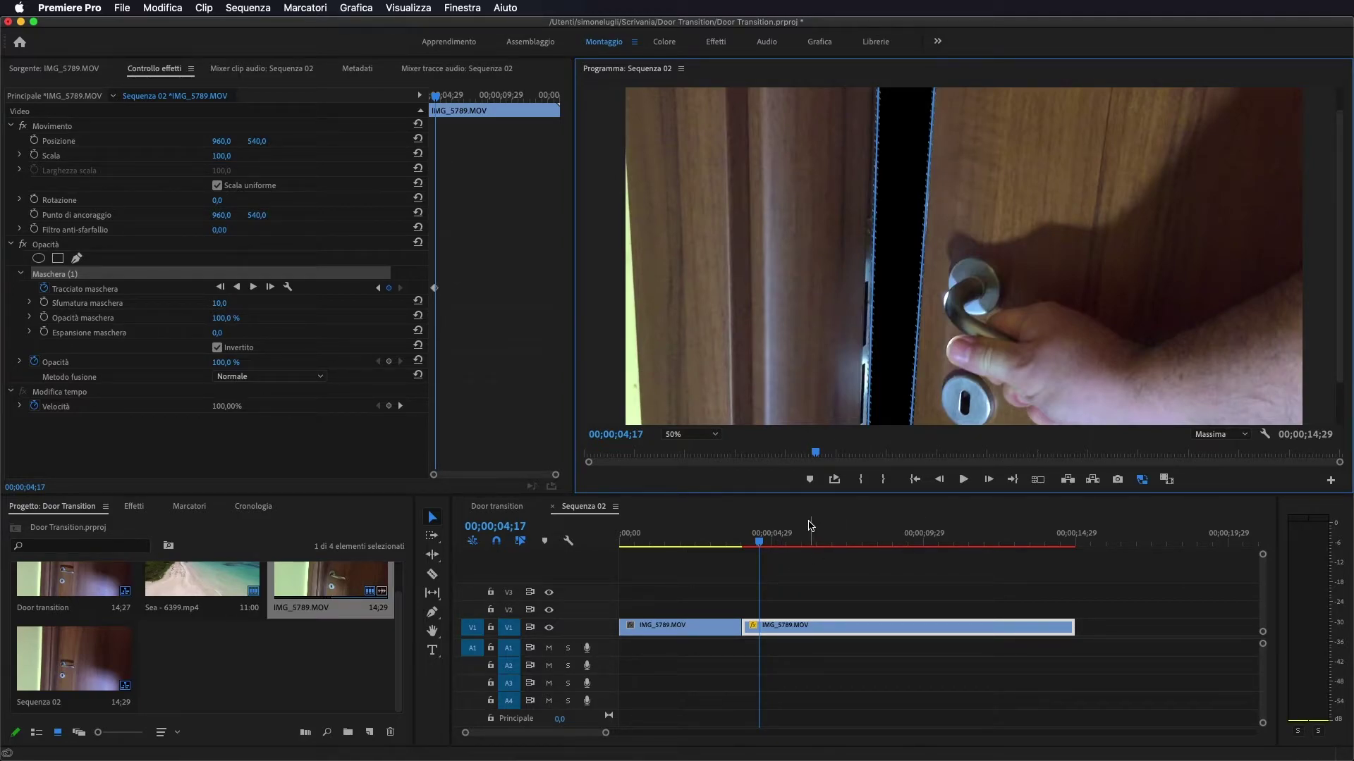
At 00;00;04;20, widen the mask's top and bottom to match the opening gap
{"action": "key", "text": "Right"}
{"action": "key", "text": "Right"}
{"action": "key", "text": "Right"}
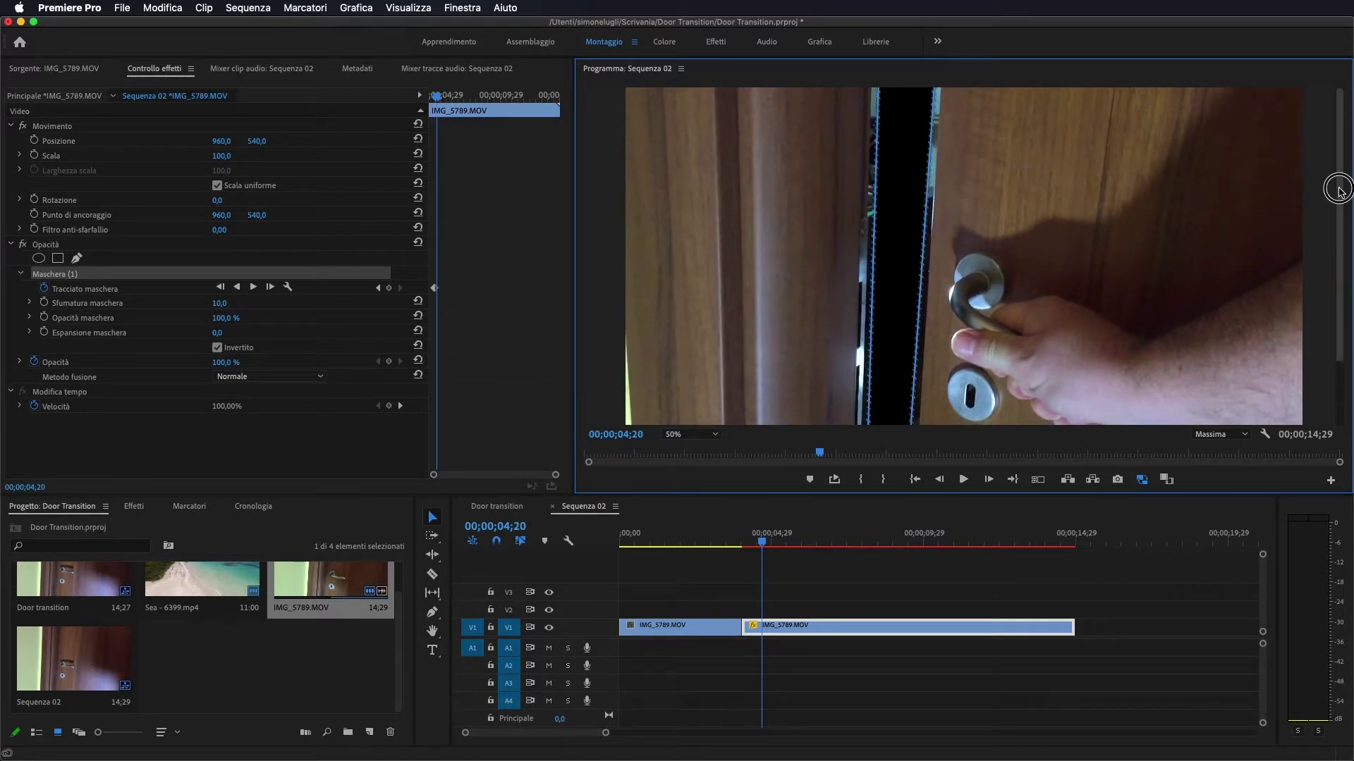
{"action": "scroll", "coordinate": [1339, 173], "scroll_direction": "up", "scroll_amount": 2}
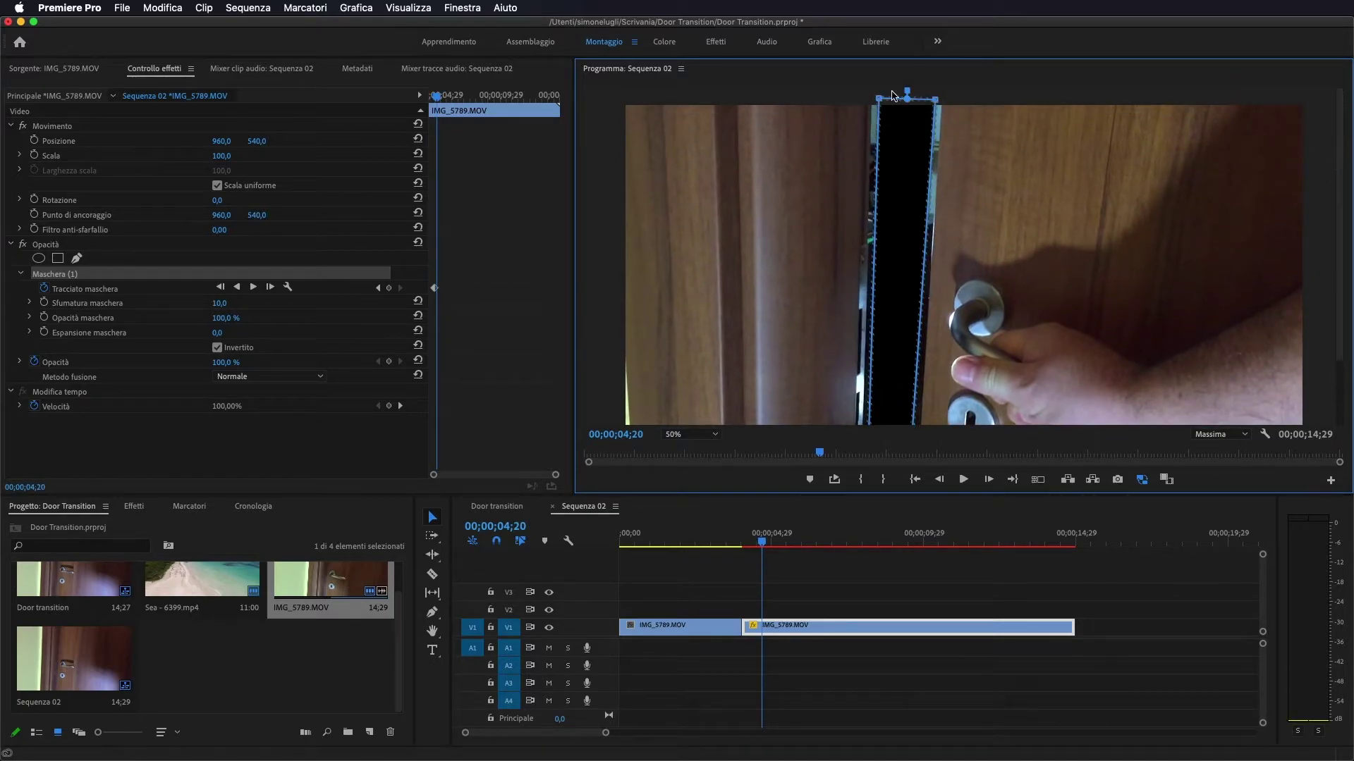
{"action": "left_click_drag", "start_coordinate": [878, 100], "coordinate": [941, 98]}
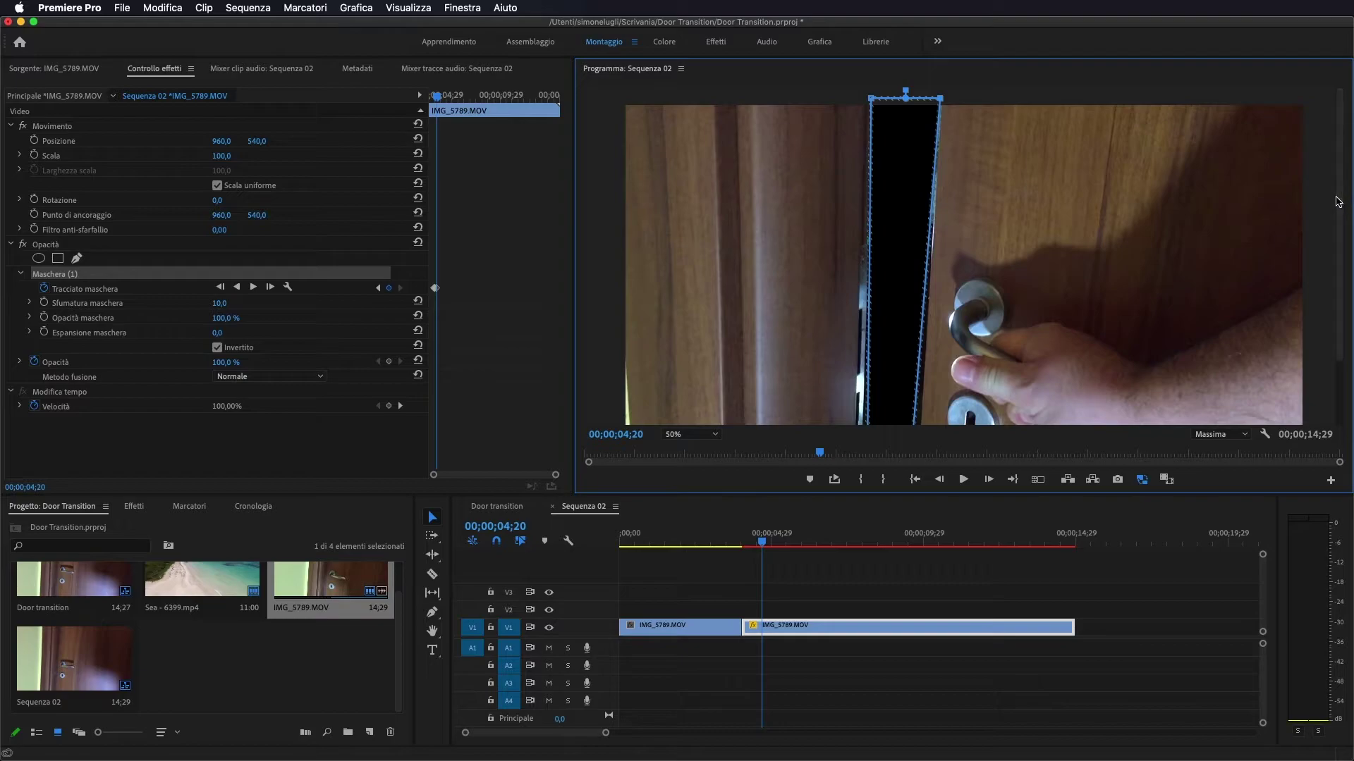
{"action": "scroll", "coordinate": [1338, 202], "scroll_direction": "down", "scroll_amount": 5}
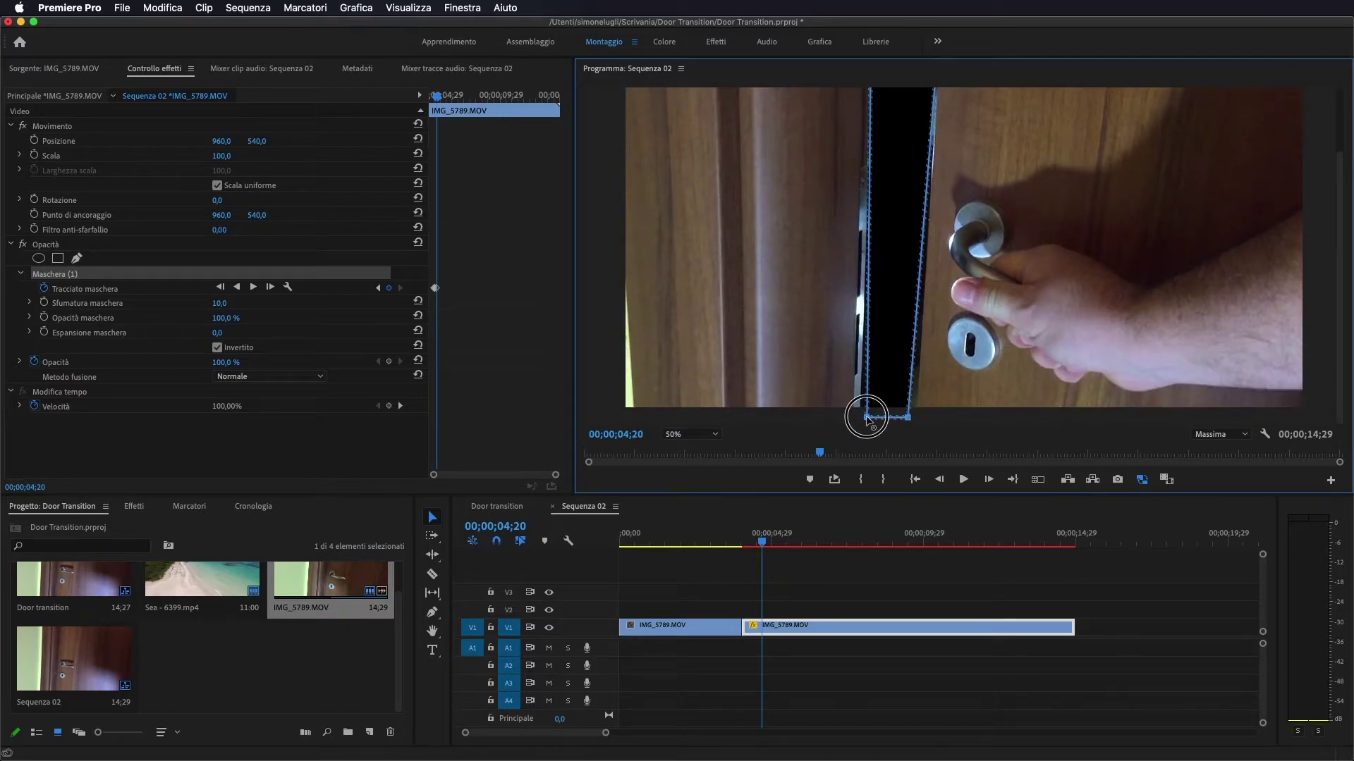
{"action": "left_click_drag", "start_coordinate": [867, 418], "coordinate": [862, 418]}
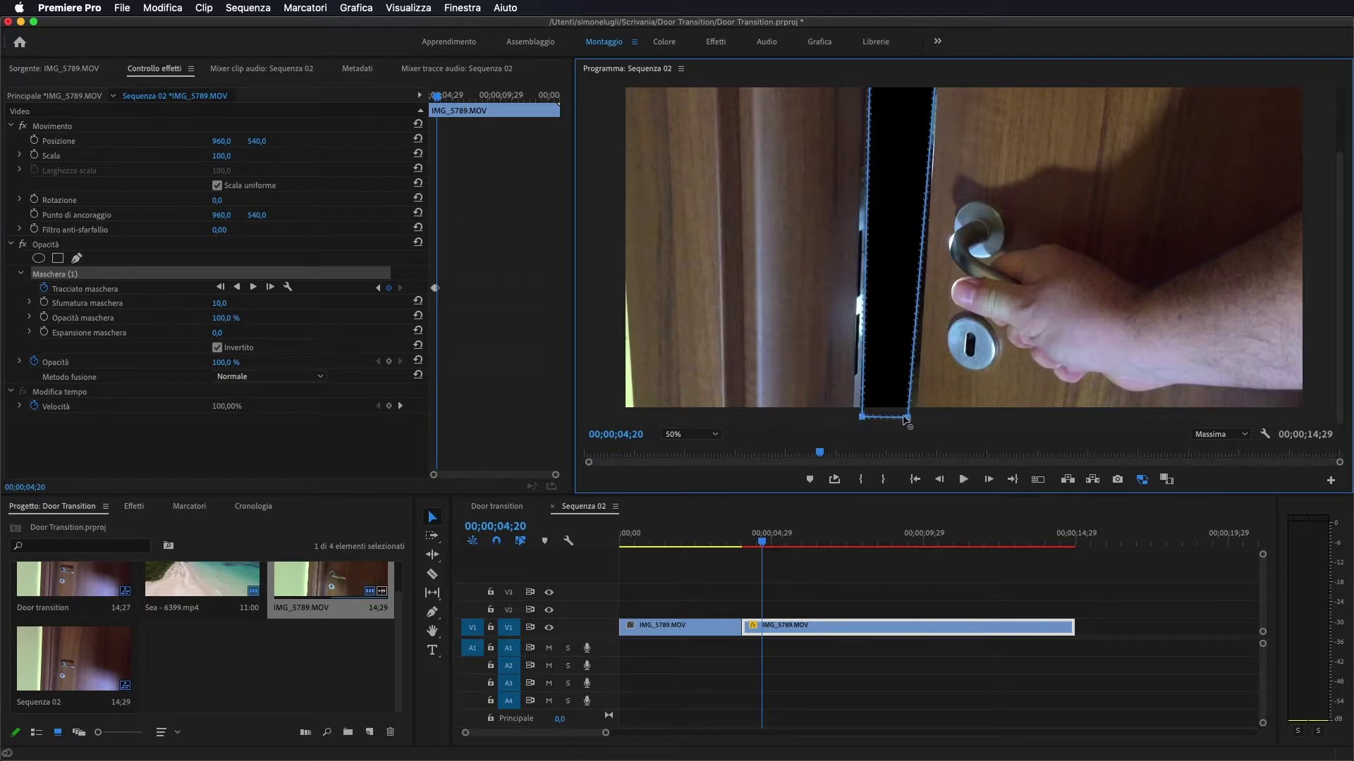
{"action": "left_click_drag", "start_coordinate": [906, 418], "coordinate": [913, 419]}
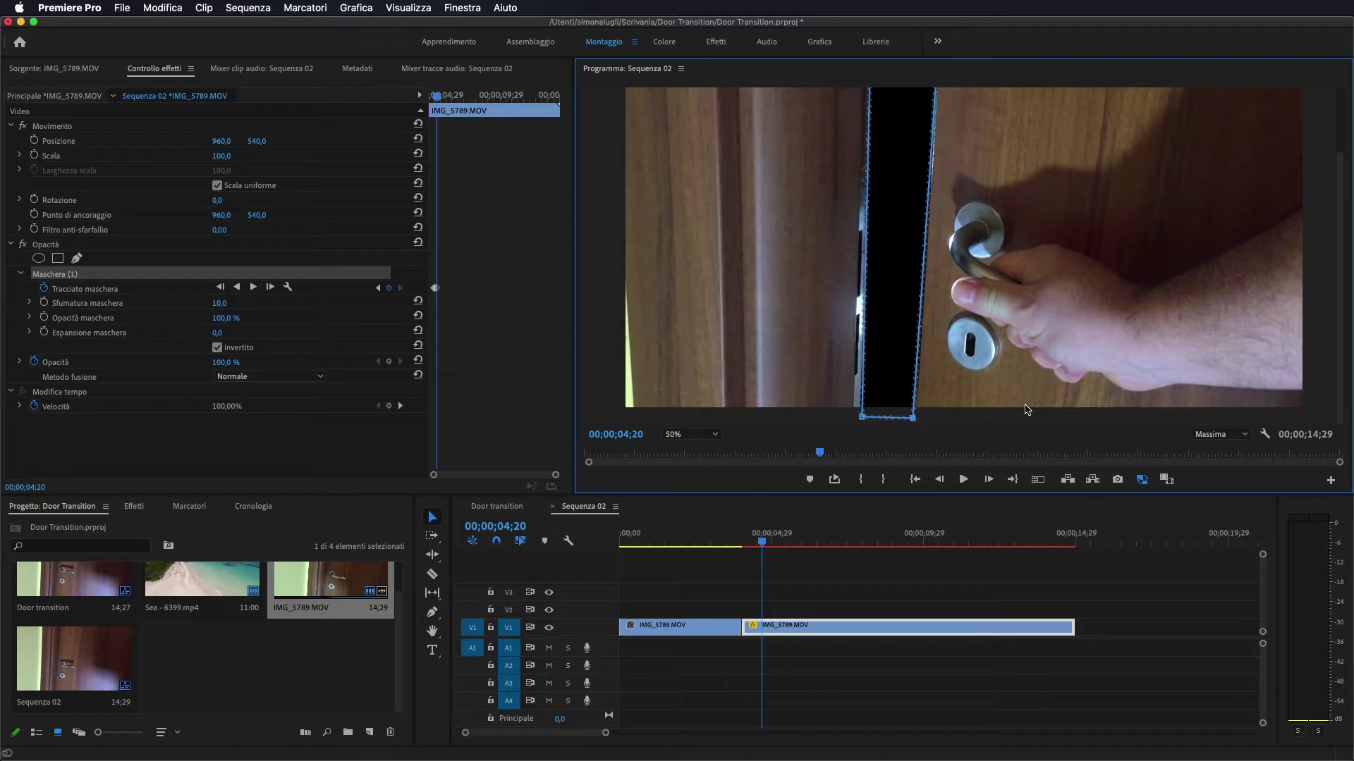
Step back several frames and narrow the mask's top and bottom to the smaller gap
{"action": "key", "text": "Left"}
{"action": "key", "text": "Left"}
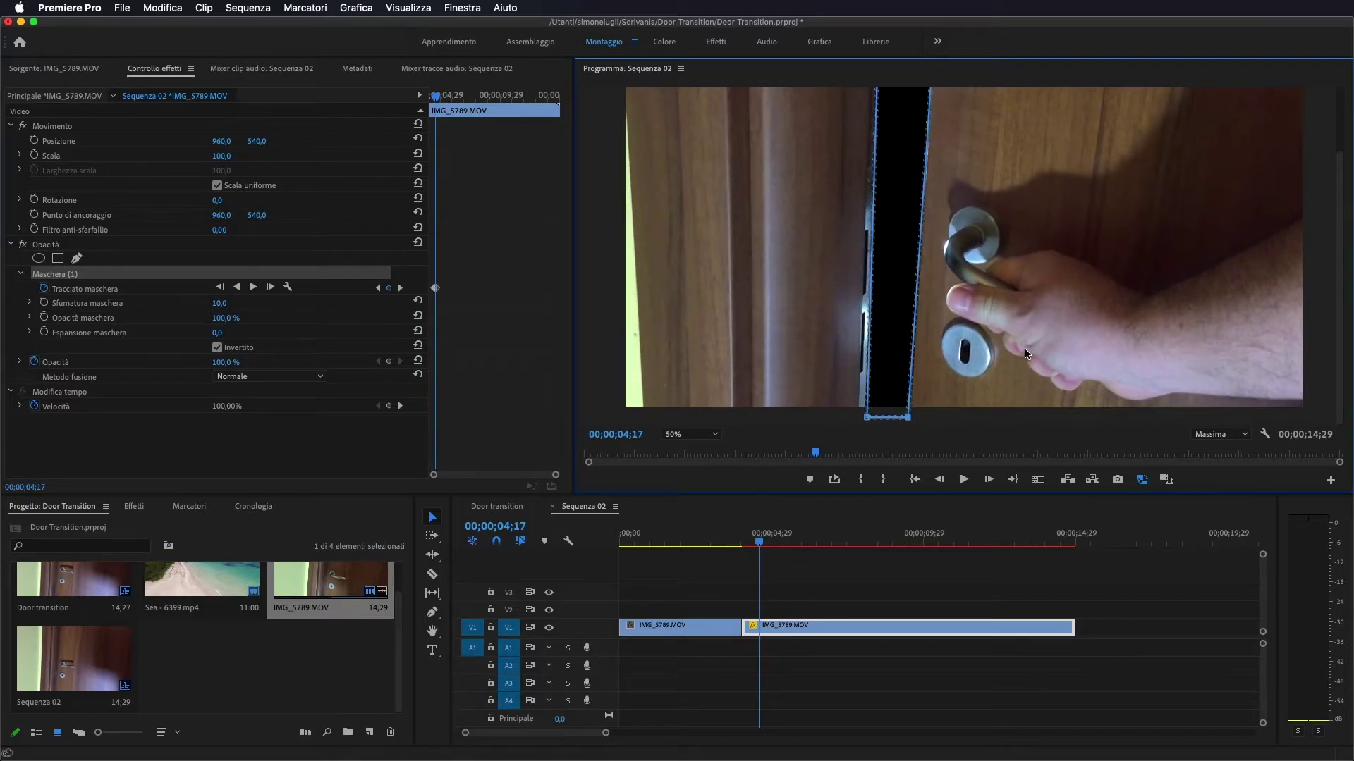
{"action": "key", "text": "Left"}
{"action": "key", "text": "Left"}
{"action": "key", "text": "Left"}
{"action": "key", "text": "Left"}
{"action": "key", "text": "Left"}
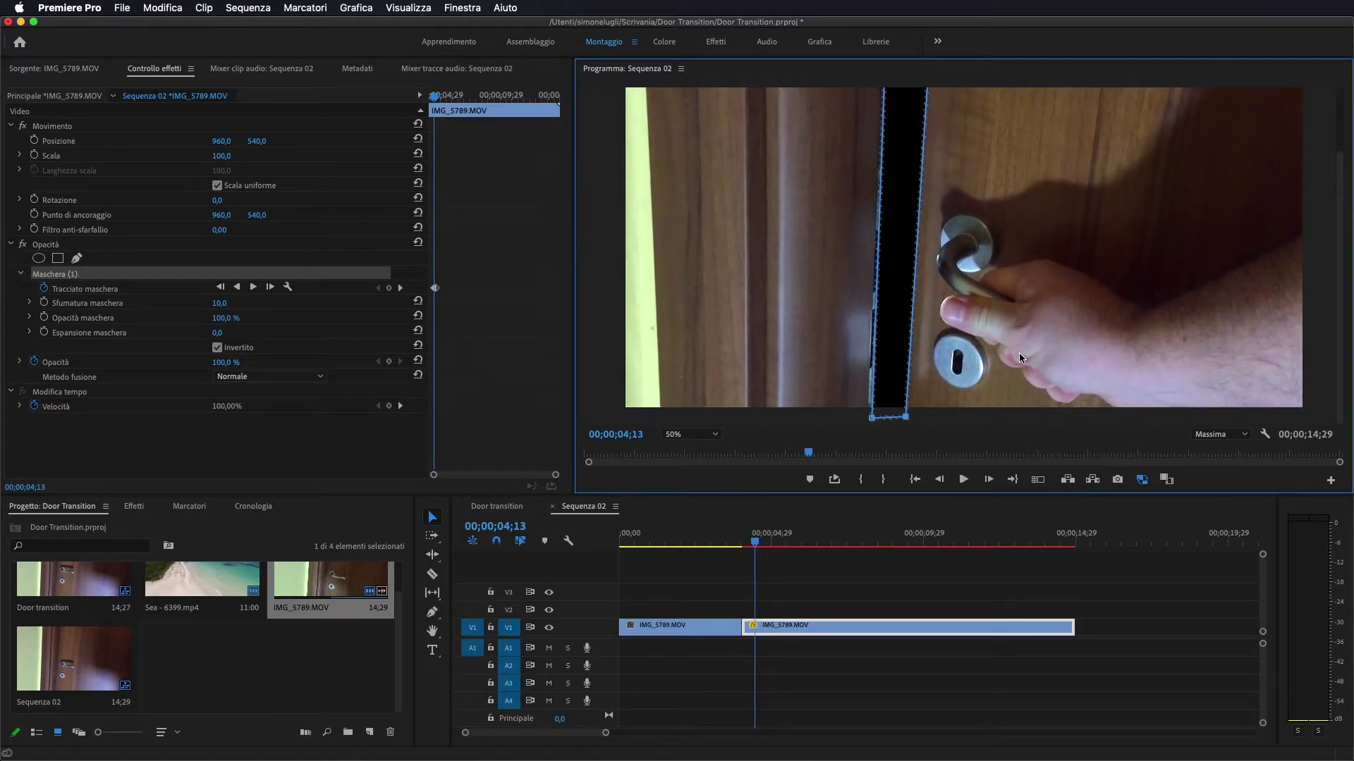
{"action": "key", "text": "Left"}
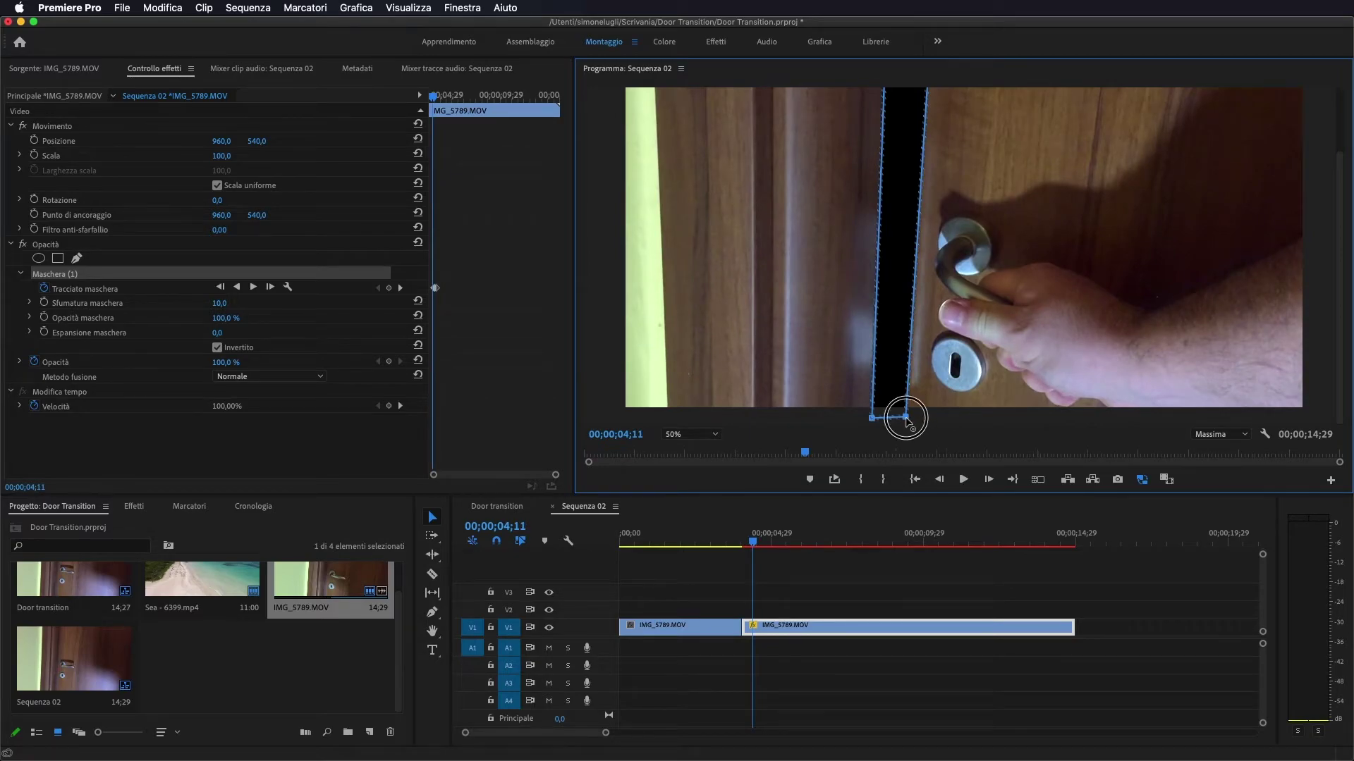
{"action": "left_click_drag", "start_coordinate": [905, 417], "coordinate": [885, 414]}
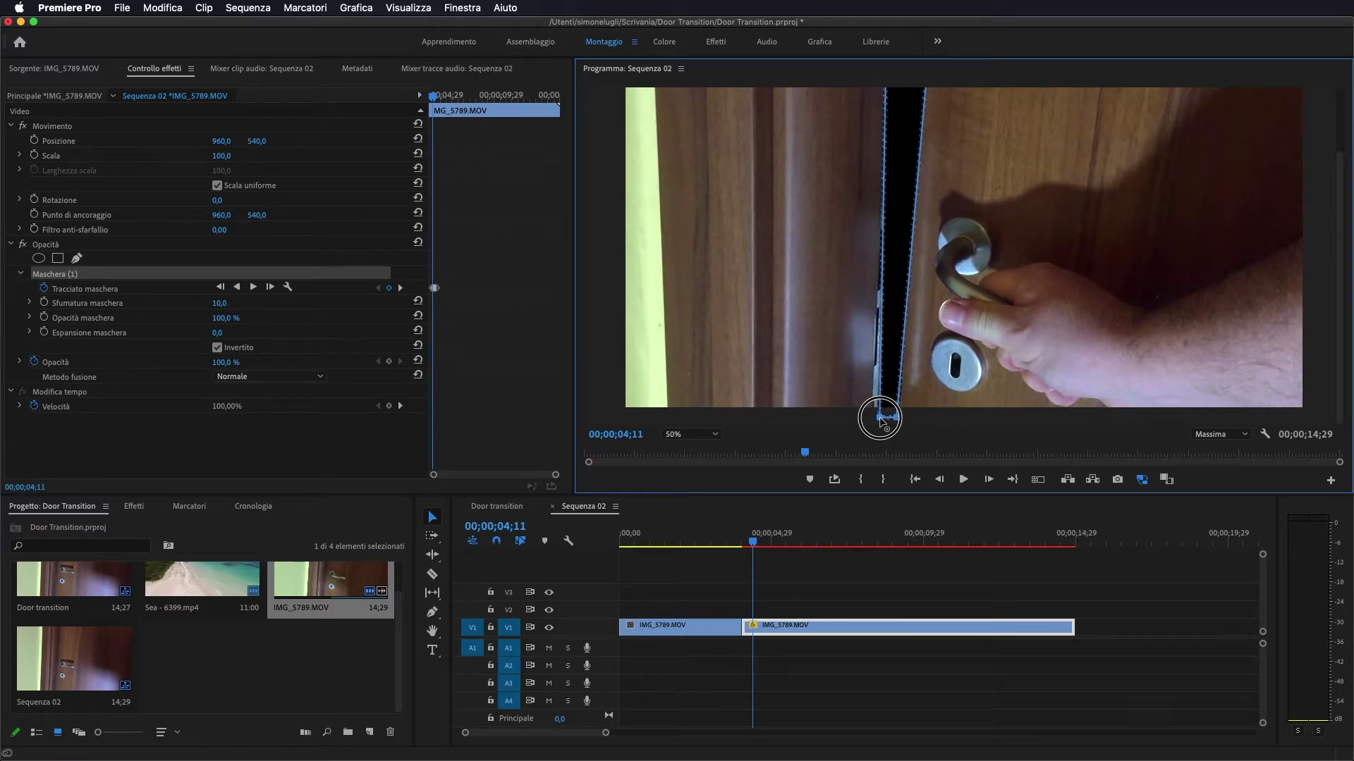
{"action": "left_click_drag", "start_coordinate": [1343, 194], "coordinate": [1343, 176]}
{"action": "left_click_drag", "start_coordinate": [886, 96], "coordinate": [923, 95]}
{"action": "key", "text": "Left"}
{"action": "key", "text": "Left"}
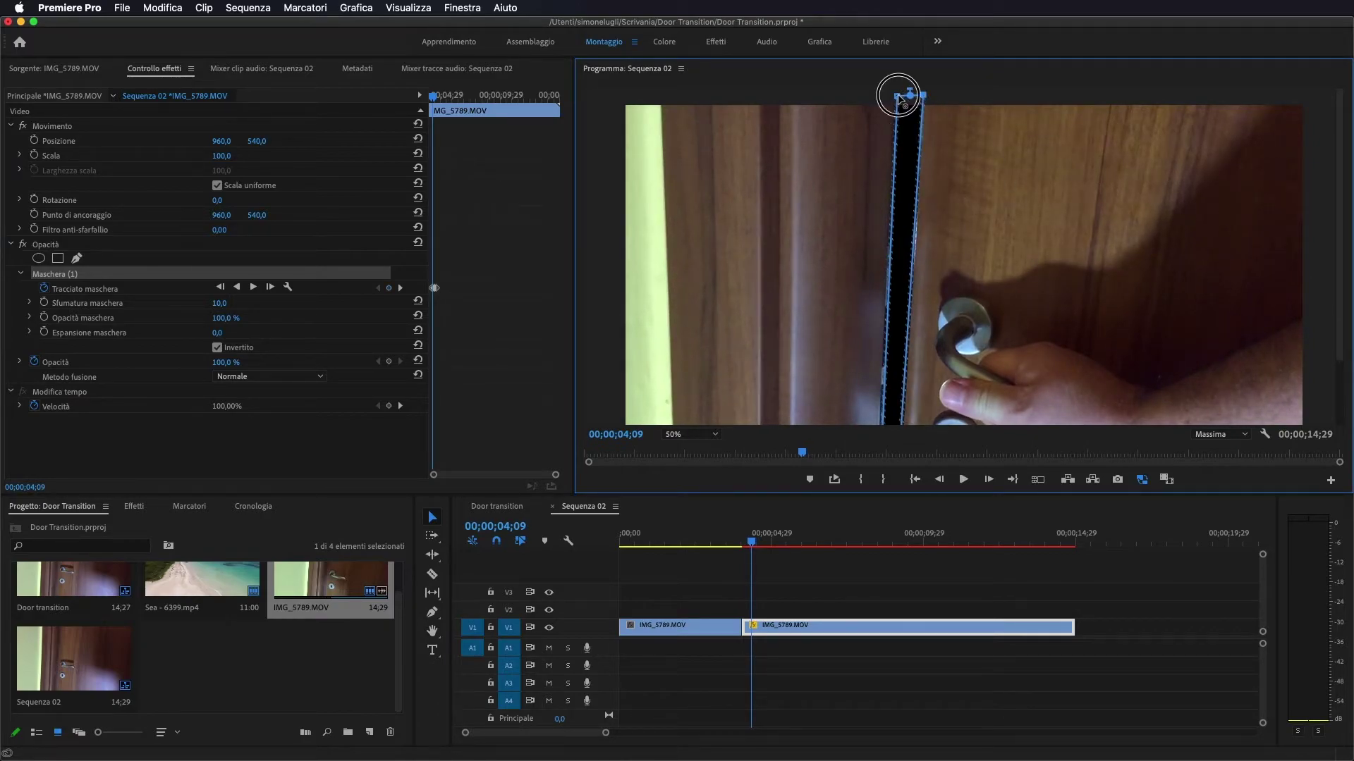
{"action": "left_click_drag", "start_coordinate": [900, 97], "coordinate": [905, 96]}
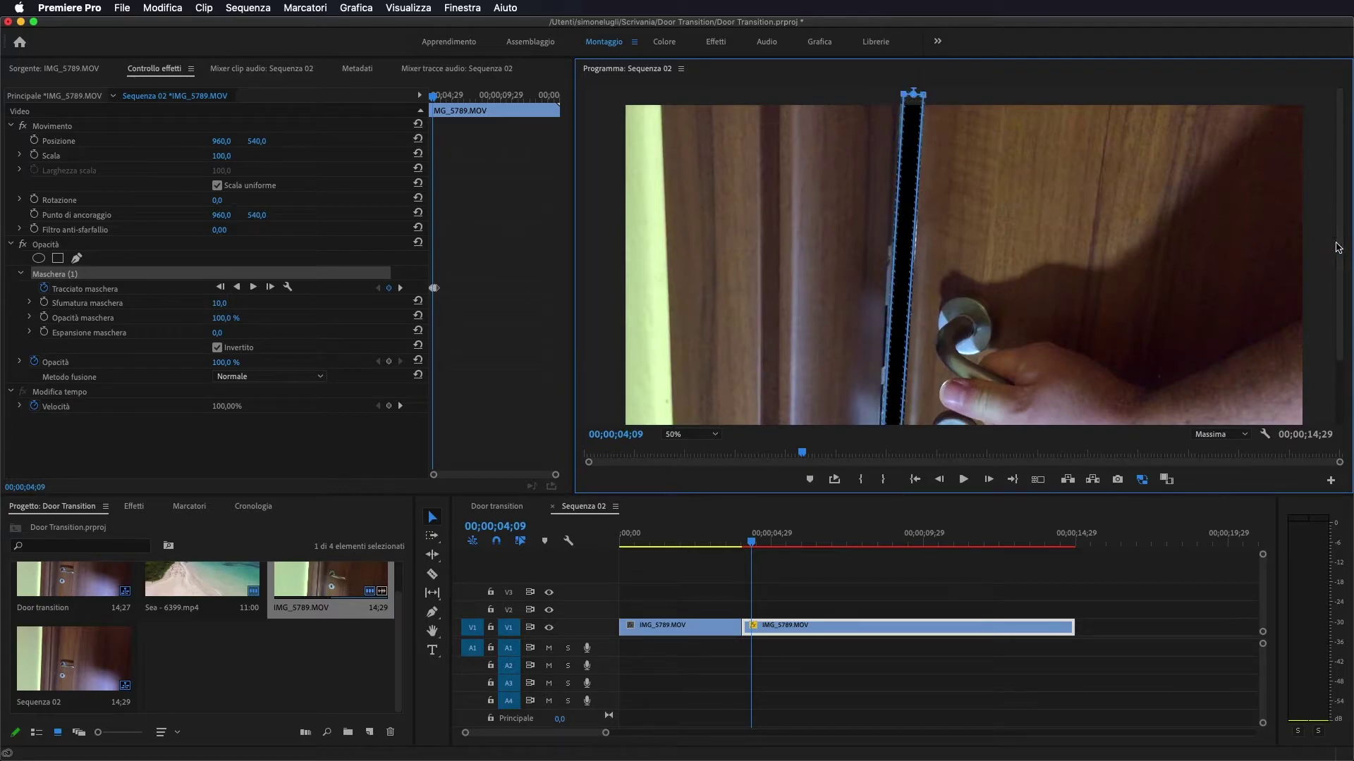
{"action": "scroll", "coordinate": [1337, 247], "scroll_direction": "down", "scroll_amount": 3}
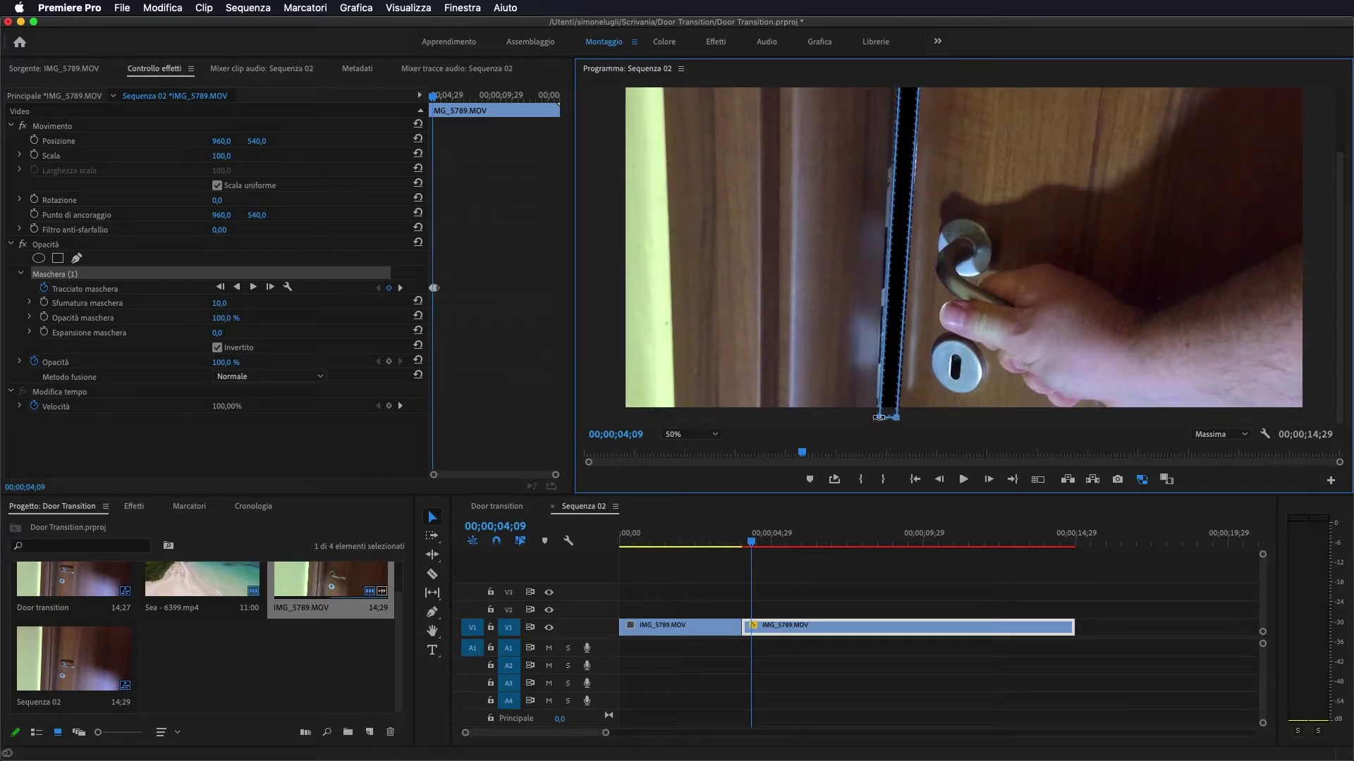
{"action": "left_click_drag", "start_coordinate": [877, 422], "coordinate": [887, 423]}
Fit the mask to the thin gap at 00;00;04;06, extending it to the frame bottom
{"action": "key", "text": "Left"}
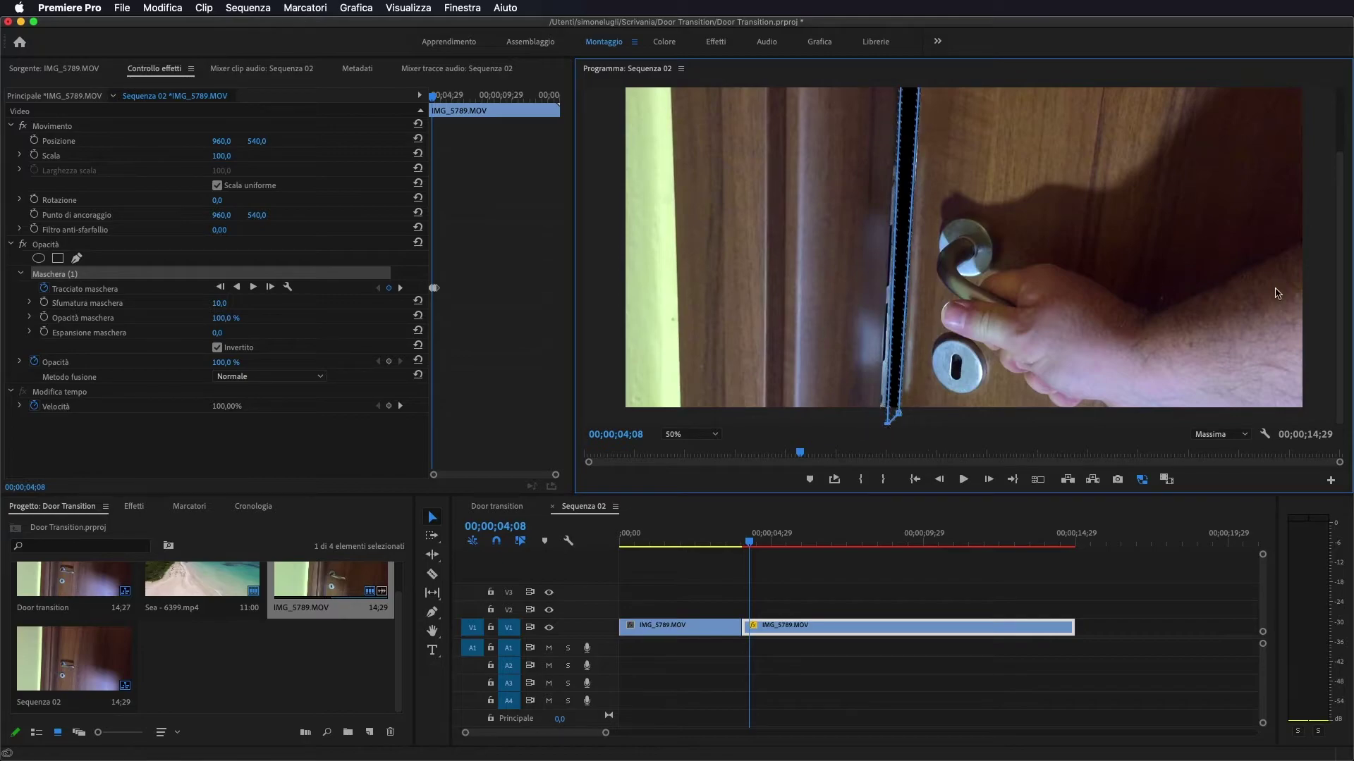
{"action": "scroll", "coordinate": [1278, 293], "scroll_direction": "up", "scroll_amount": 1}
{"action": "left_click_drag", "start_coordinate": [916, 103], "coordinate": [917, 103]}
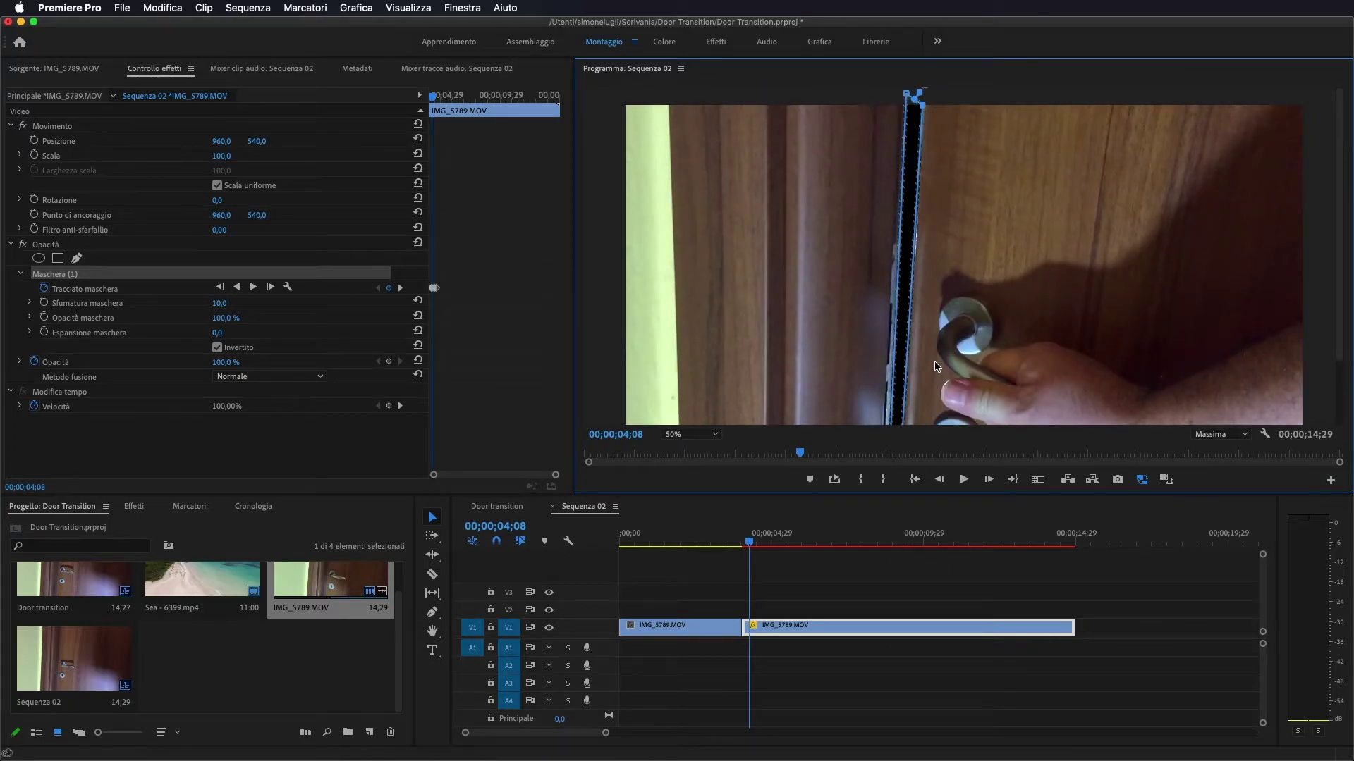
{"action": "key", "text": "Left"}
{"action": "key", "text": "Left"}
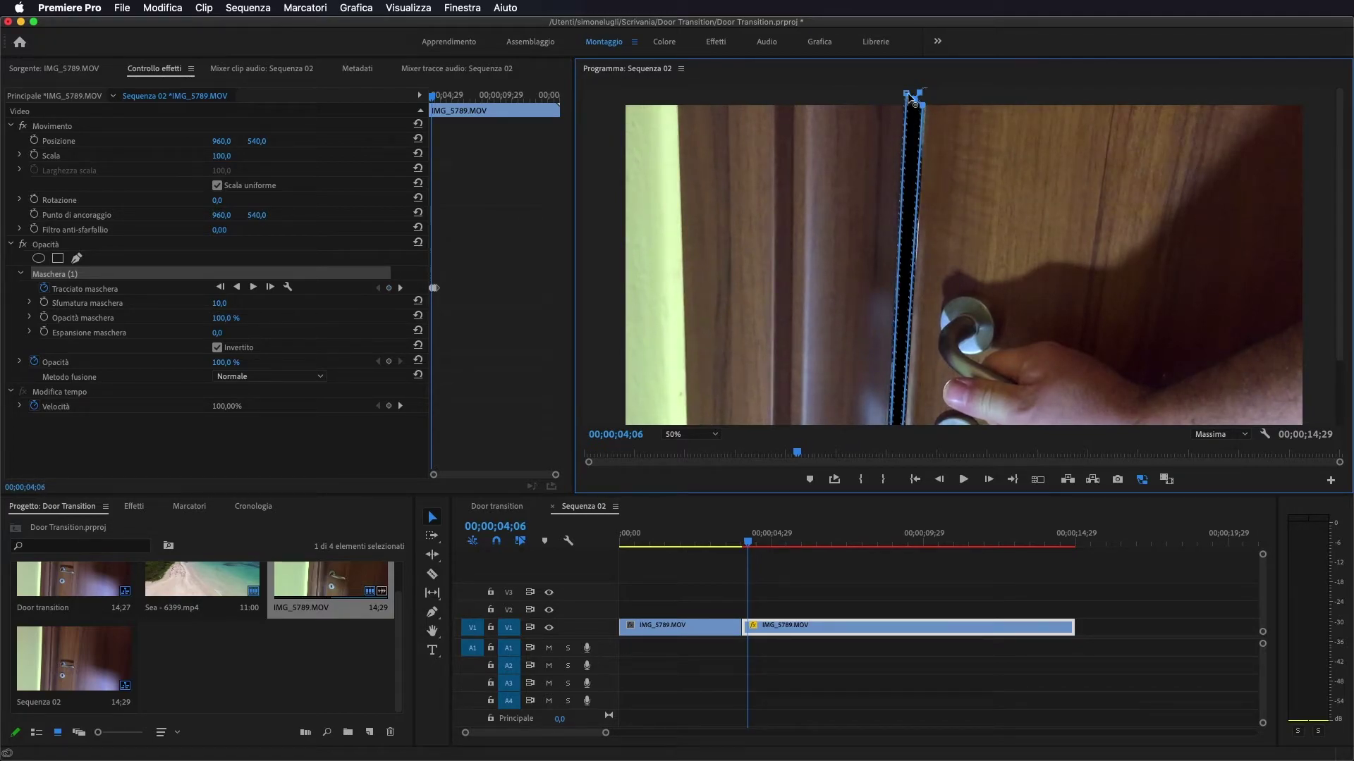
{"action": "mouse_move", "coordinate": [917, 96]}
{"action": "left_mouse_down"}
{"action": "mouse_move", "coordinate": [911, 118]}
{"action": "mouse_move", "coordinate": [913, 107]}
{"action": "left_mouse_up"}
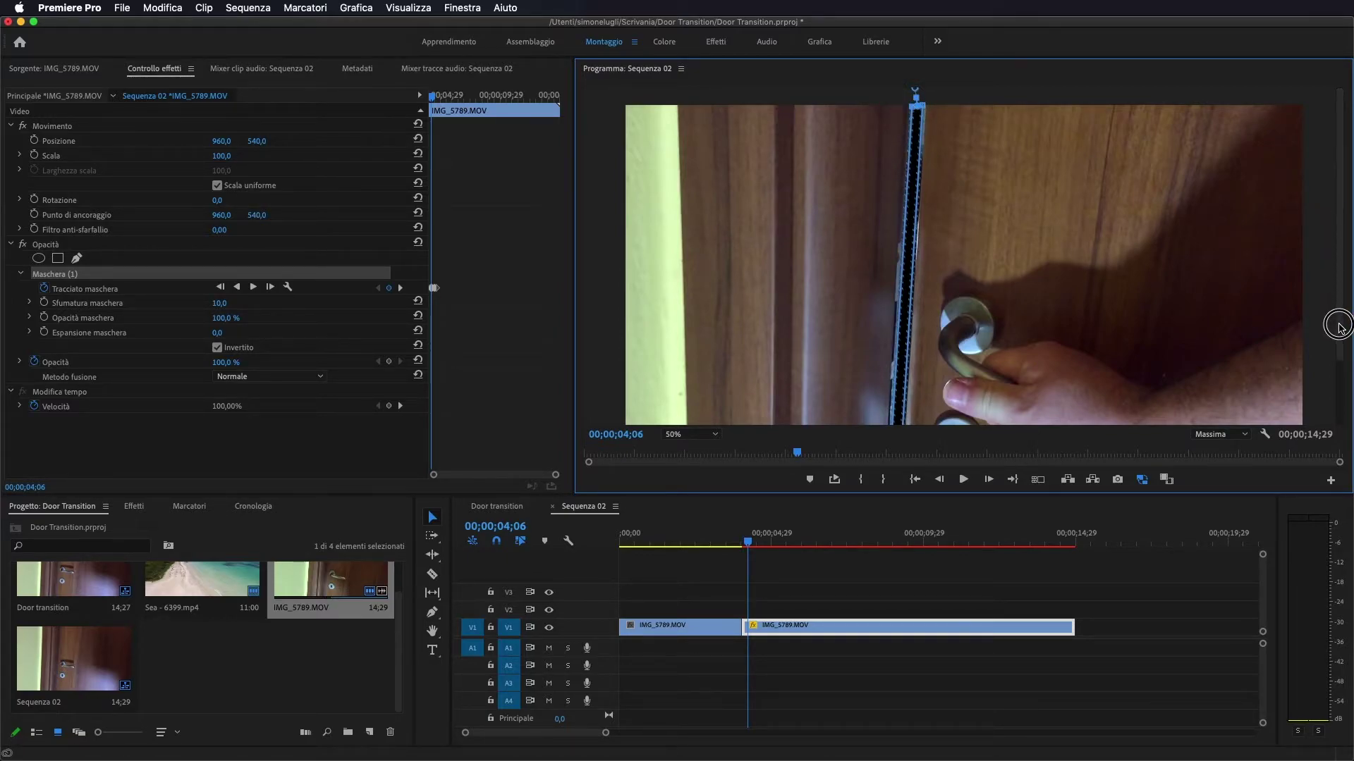
{"action": "left_click_drag", "start_coordinate": [1336, 323], "coordinate": [1338, 386]}
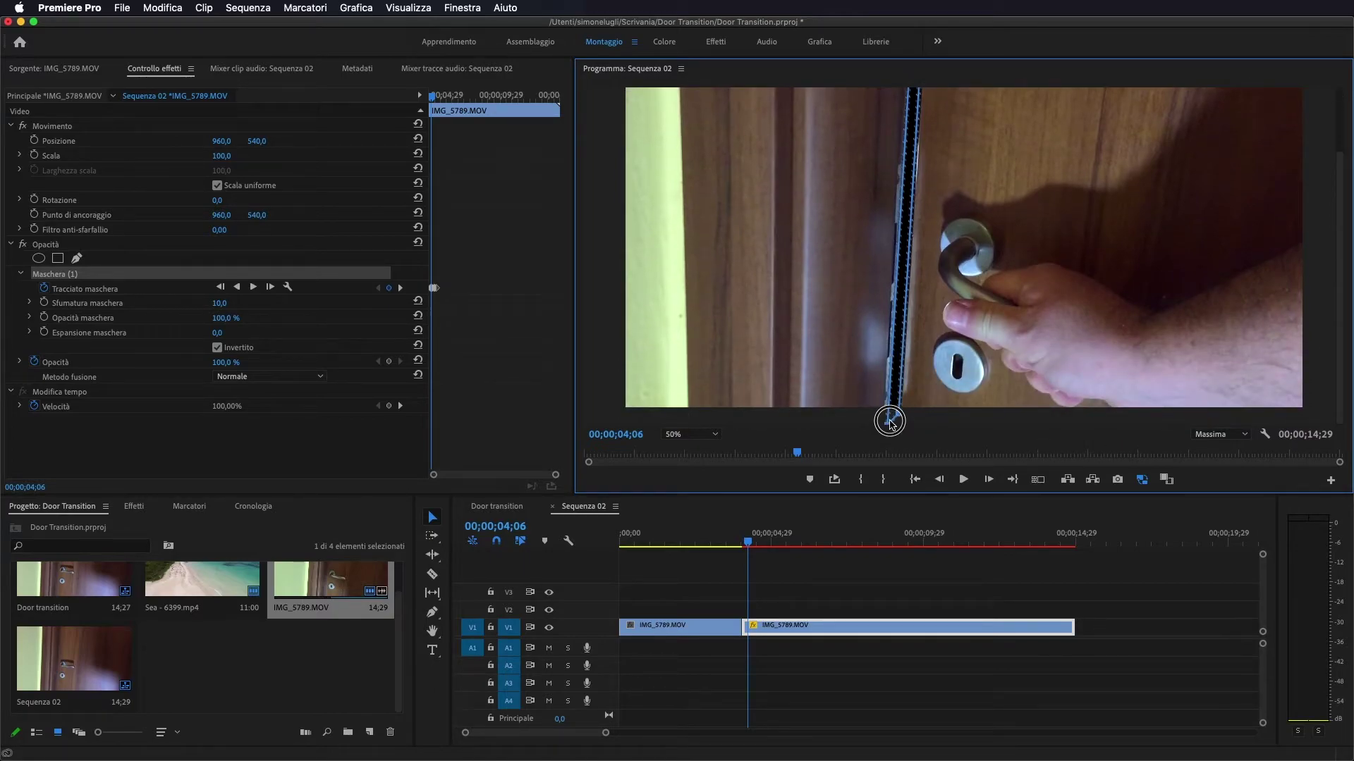
{"action": "left_click_drag", "start_coordinate": [892, 415], "coordinate": [893, 420]}
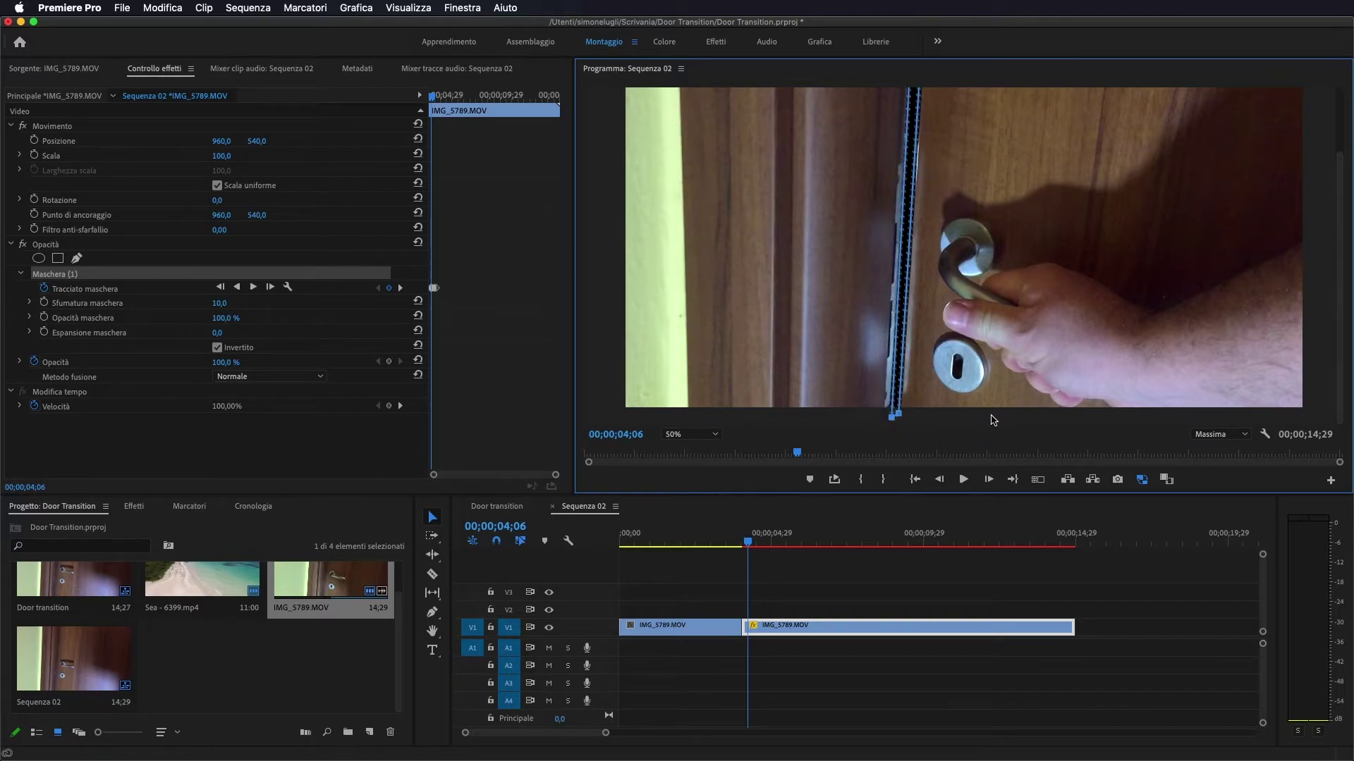
Step frame by frame to about 00;00;04;26, checking the mask follows the widening gap
{"action": "left_click_drag", "start_coordinate": [1341, 310], "coordinate": [1344, 185]}
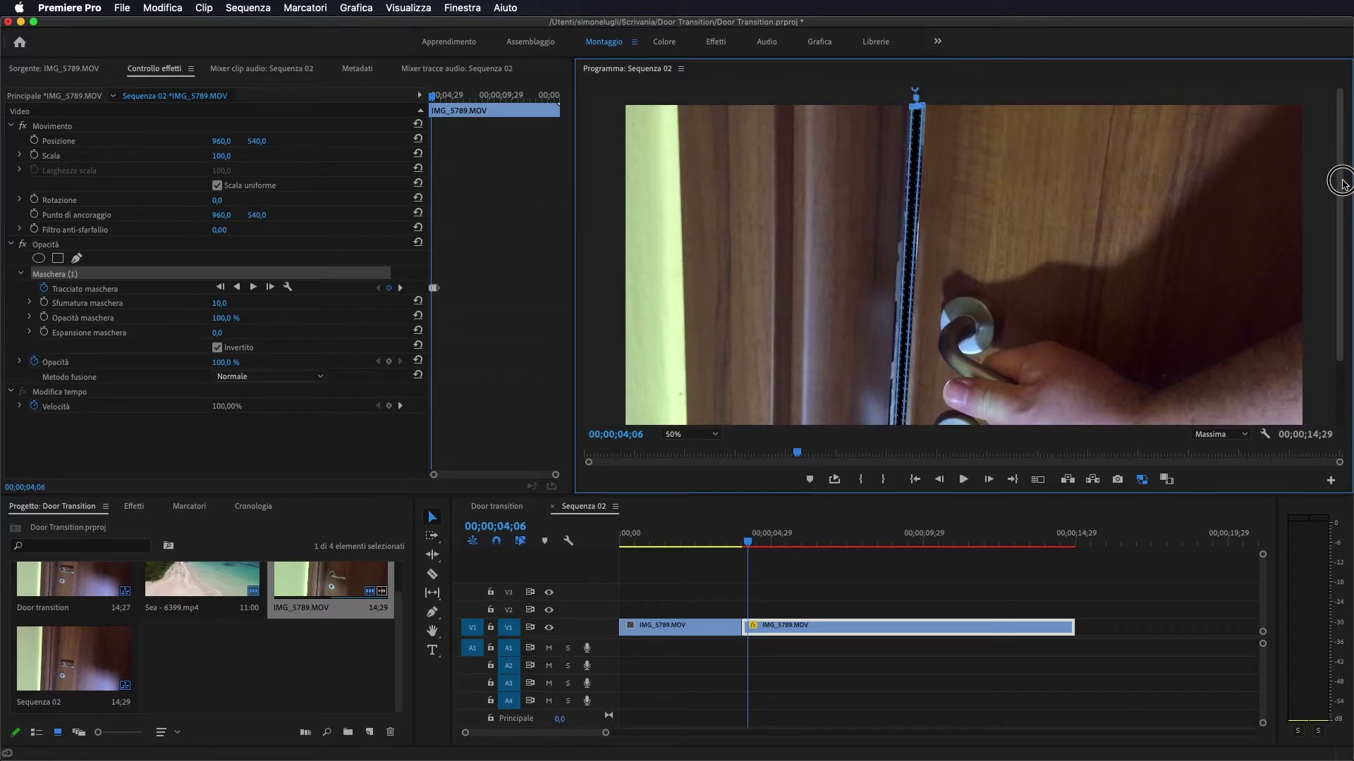
{"action": "key", "text": "Right"}
{"action": "key", "text": "Right"}
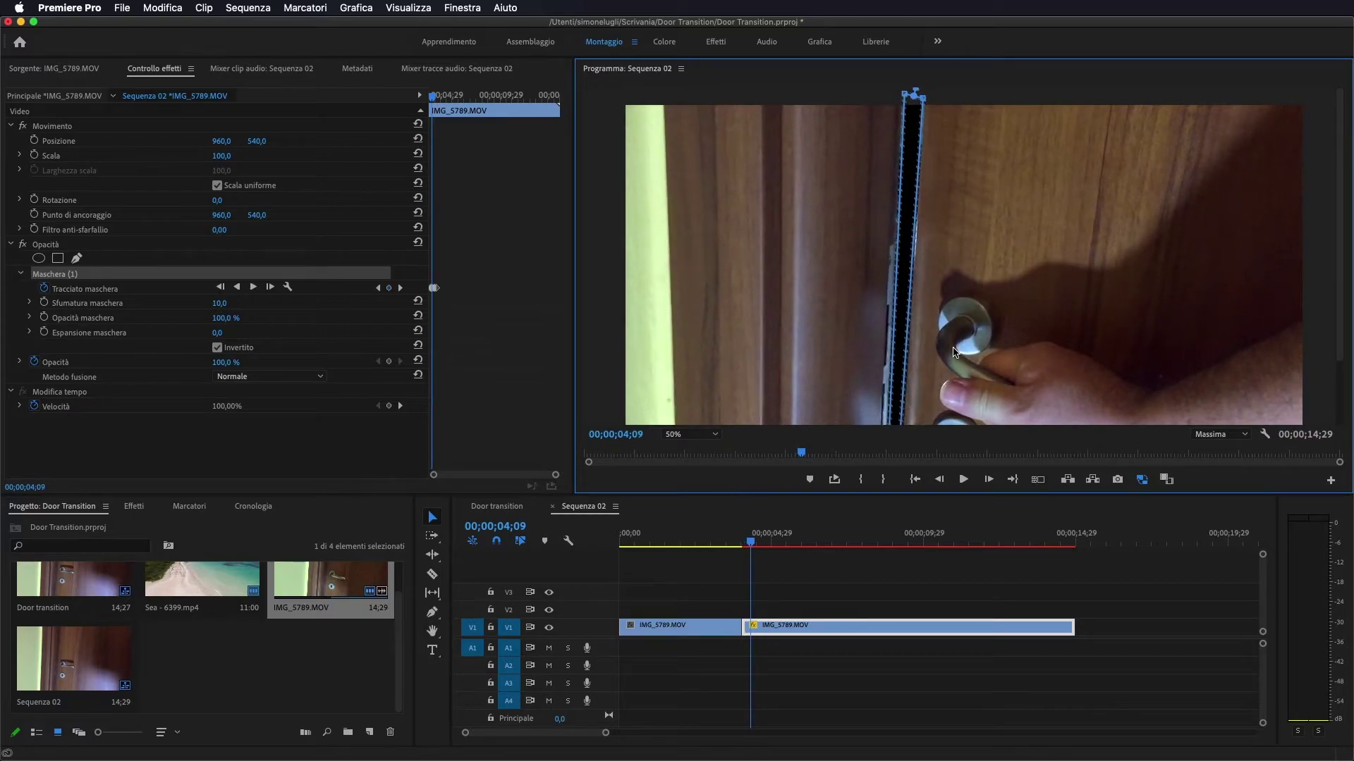
{"action": "key", "text": "Right"}
{"action": "key", "text": "Right"}
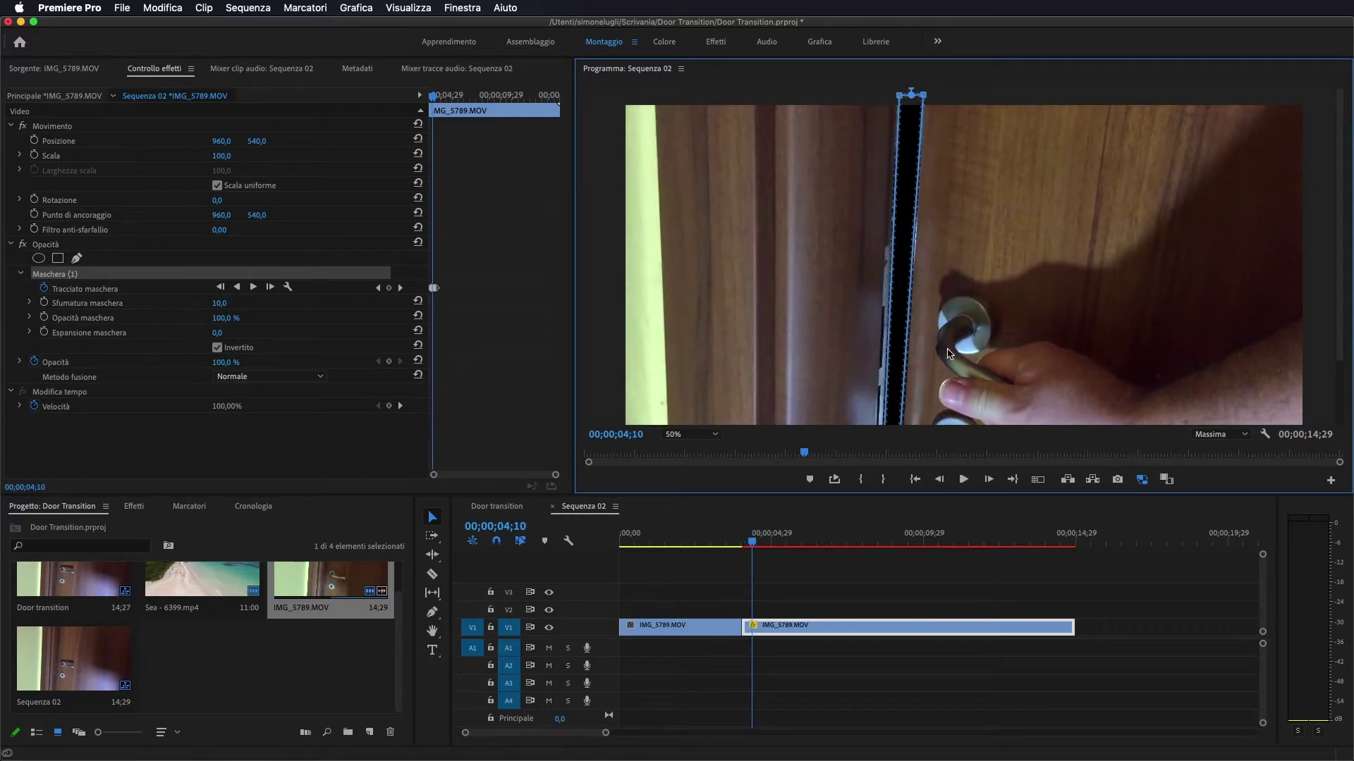
{"action": "key", "text": "Right"}
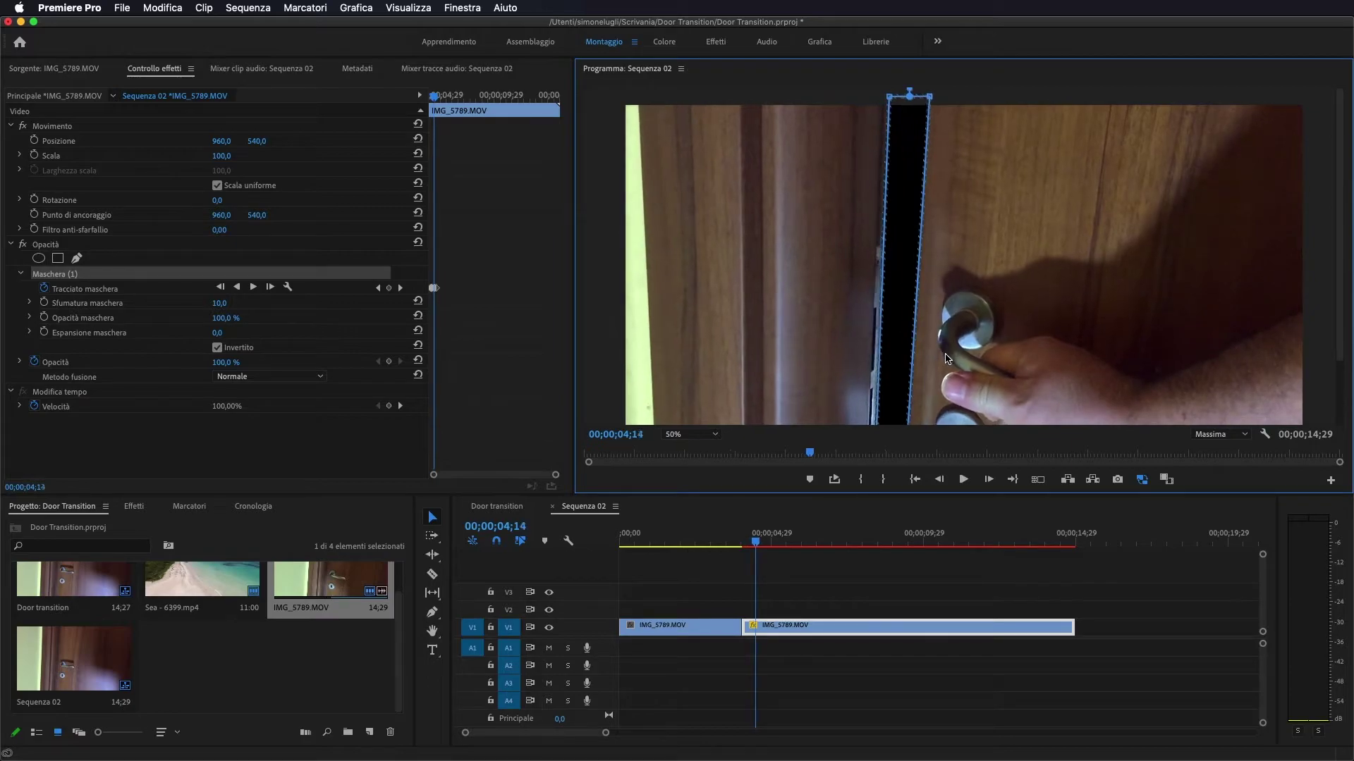
{"action": "key", "text": "Right"}
{"action": "key", "text": "Right"}
{"action": "key", "text": "Right"}
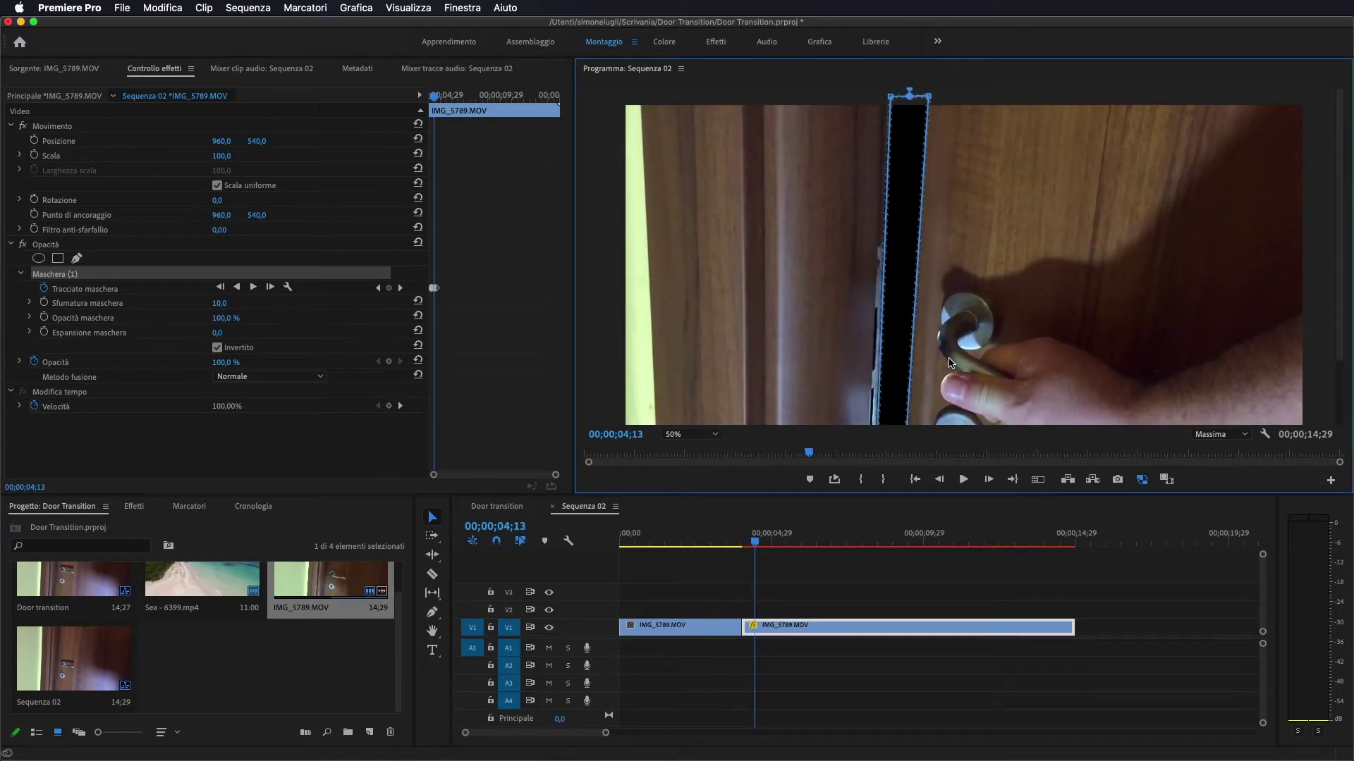
{"action": "key", "text": "Right"}
{"action": "key", "text": "Right"}
{"action": "key", "text": "Right"}
{"action": "key", "text": "Right"}
{"action": "key", "text": "Right"}
{"action": "key", "text": "Right"}
{"action": "key", "text": "Right"}
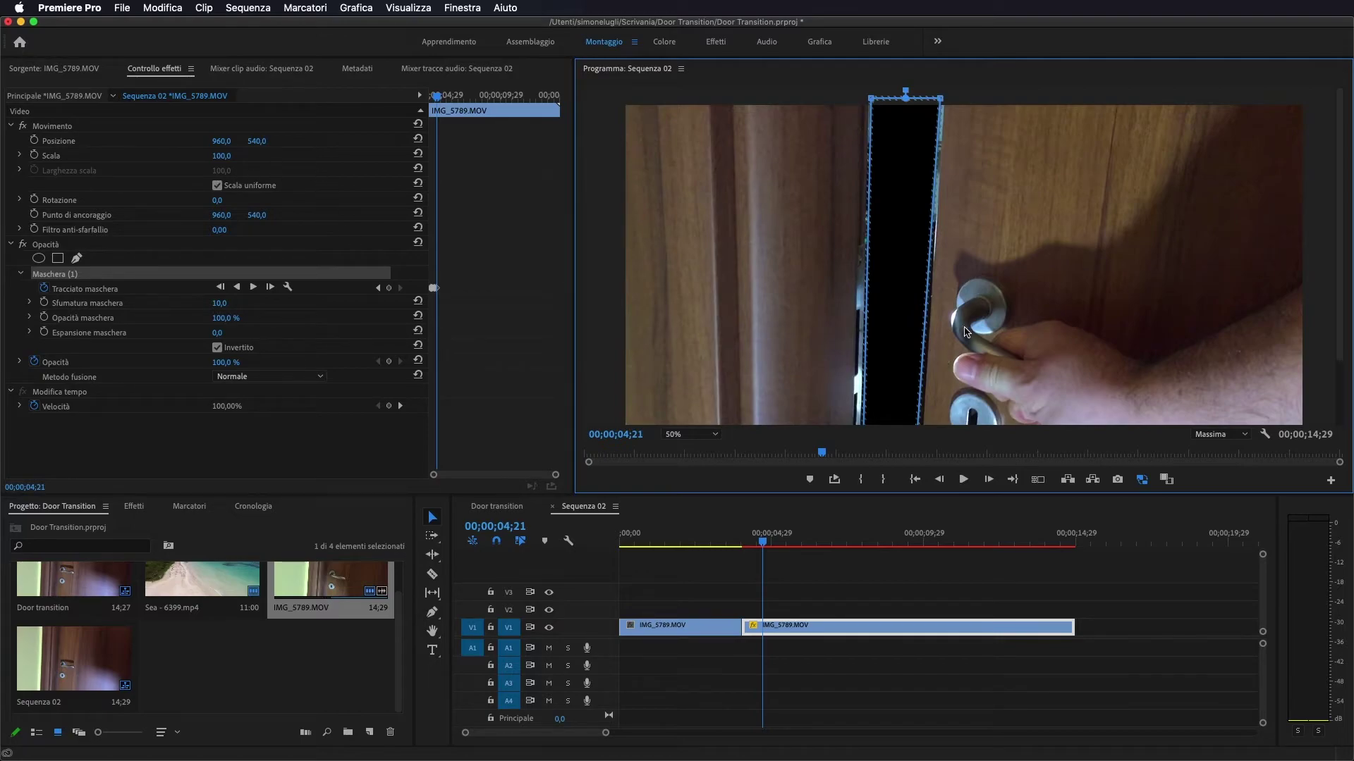
{"action": "key", "text": "Right"}
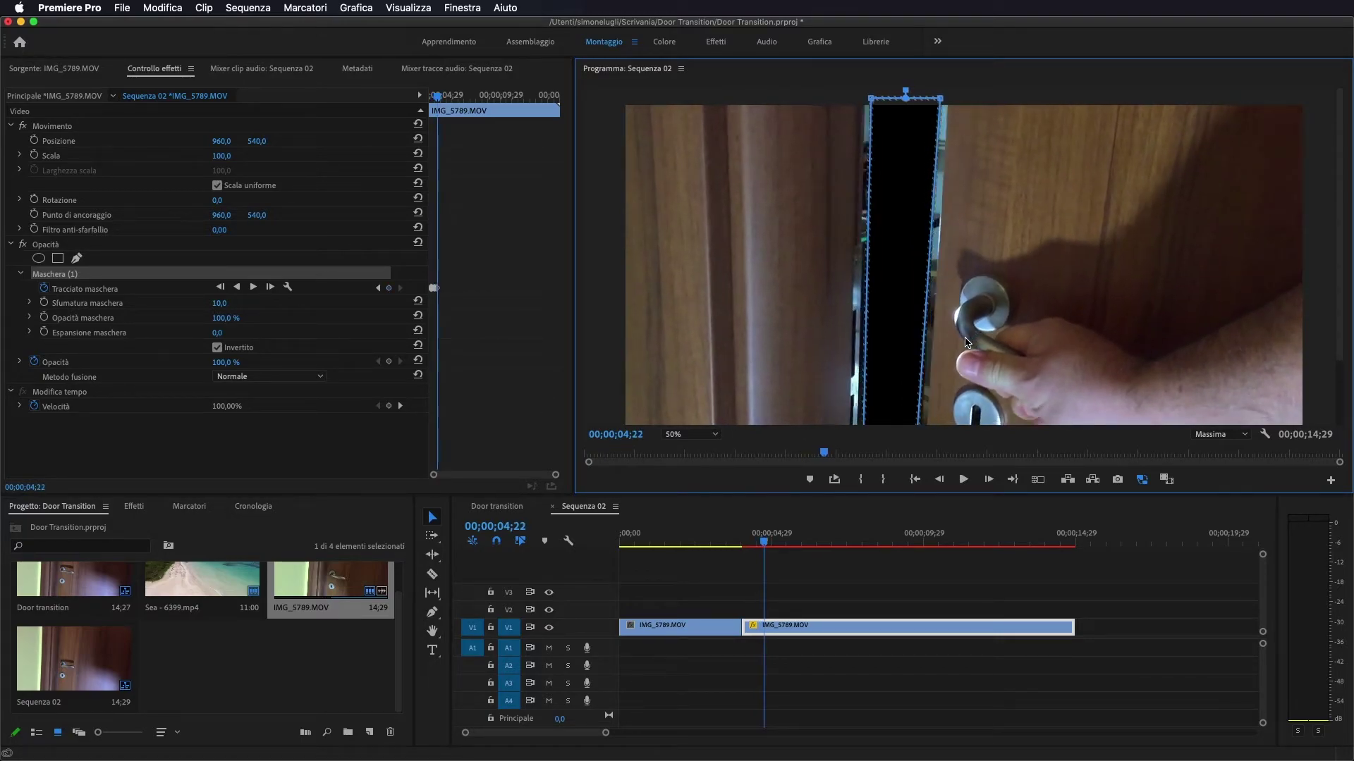
{"action": "key", "text": "Left"}
{"action": "key", "text": "Left"}
{"action": "key", "text": "Left"}
{"action": "key", "text": "Left"}
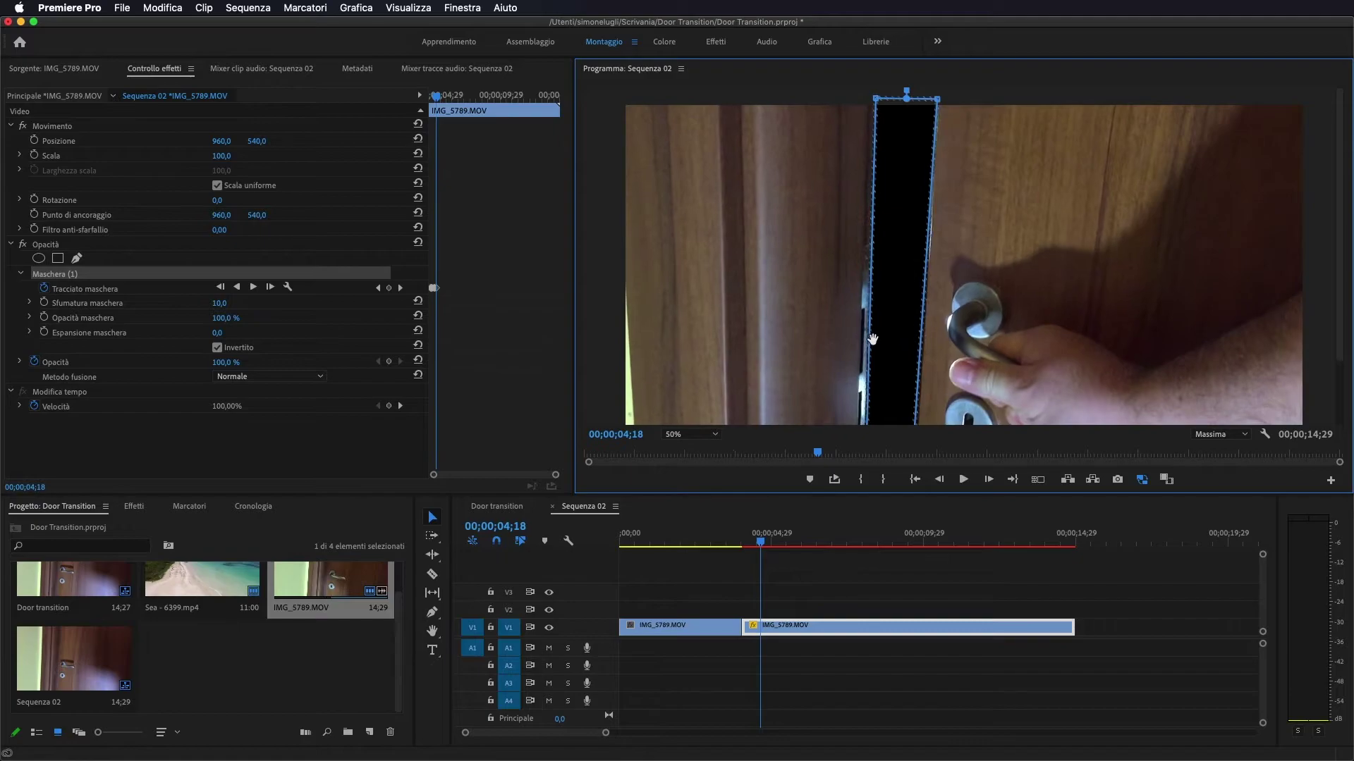
{"action": "key", "text": "Right"}
{"action": "key", "text": "Right"}
{"action": "key", "text": "Right"}
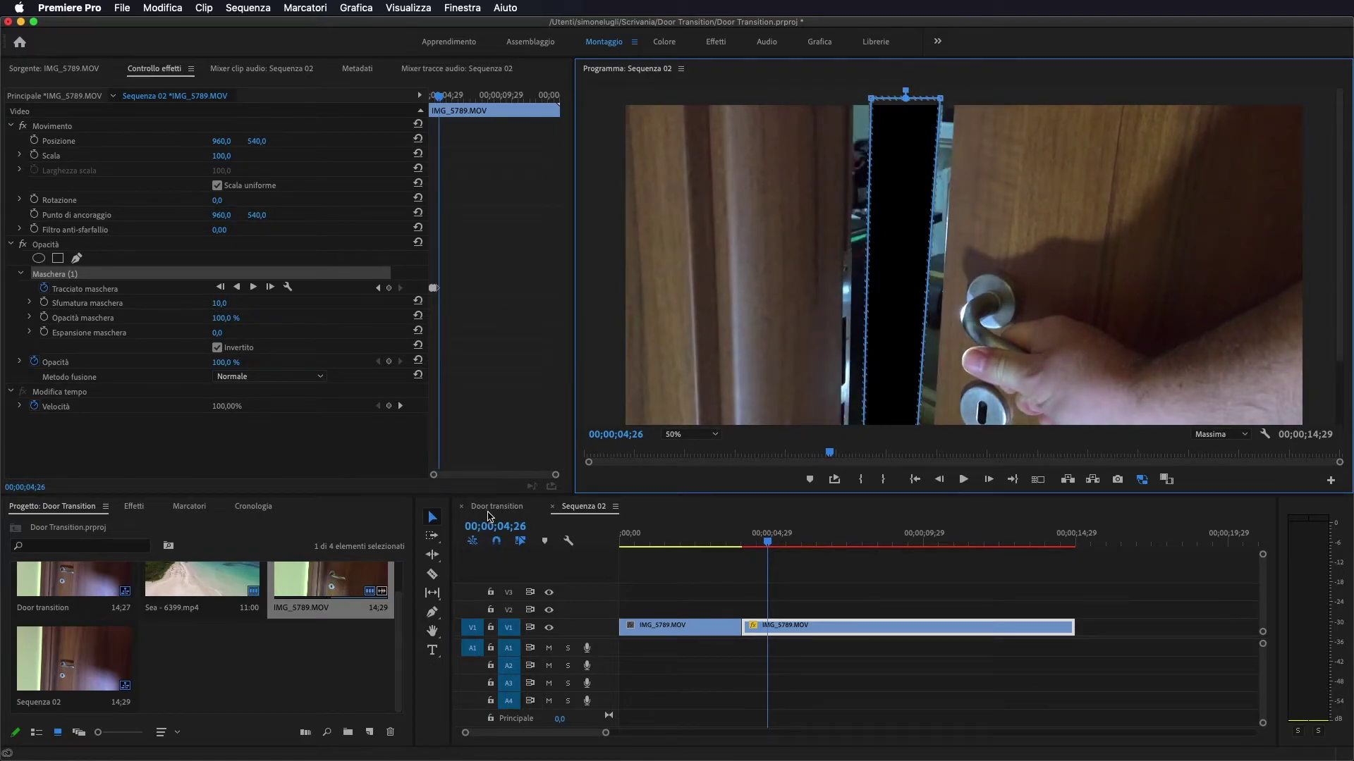
Switch to the Door transition sequence and scrub through the door opening
{"action": "left_click", "coordinate": [491, 507]}
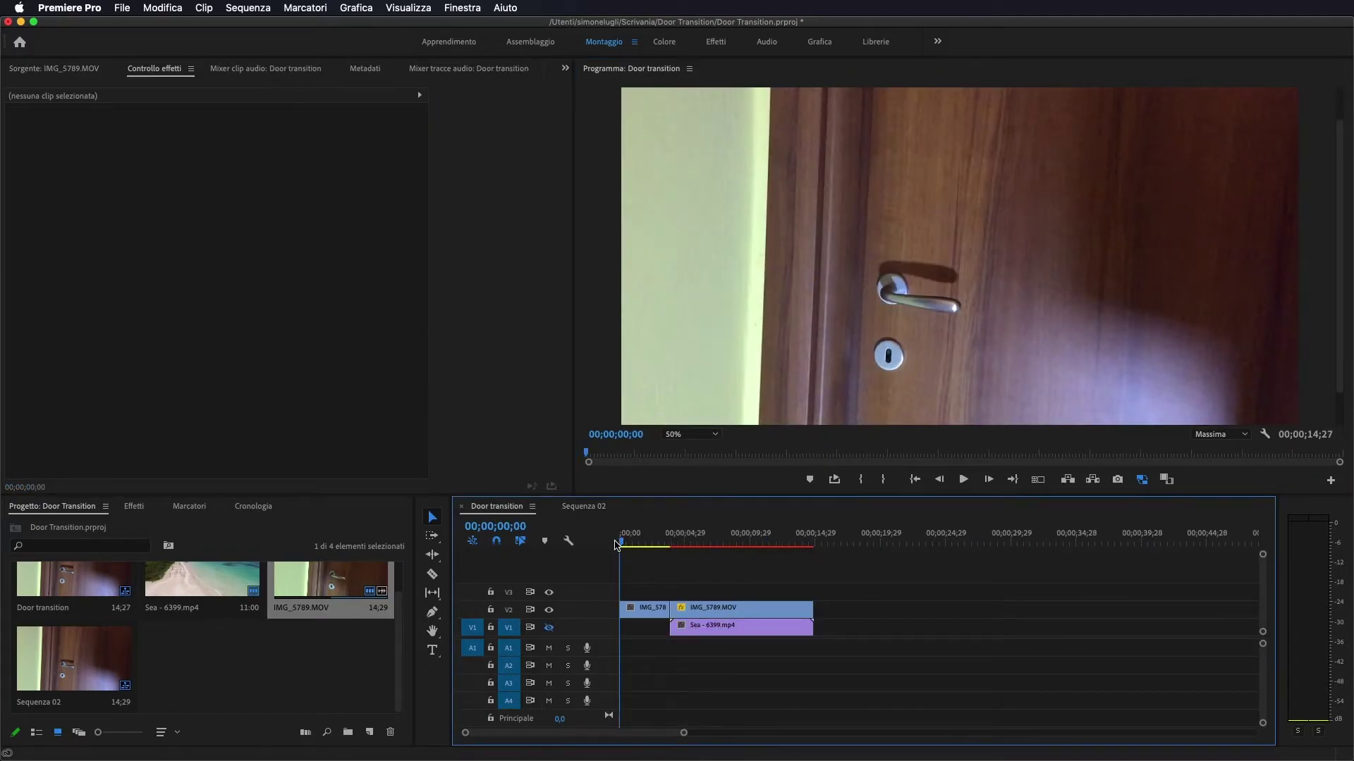
{"action": "left_click_drag", "start_coordinate": [623, 545], "coordinate": [796, 536]}
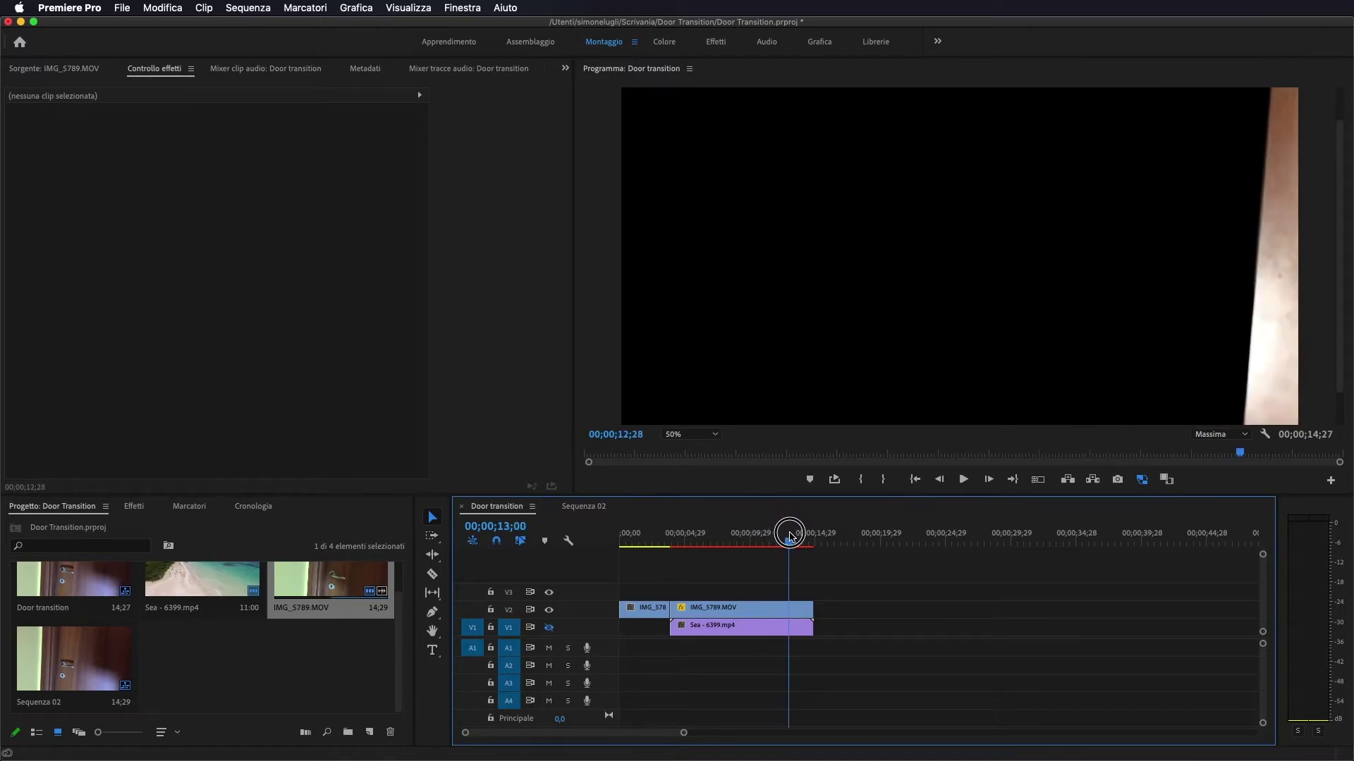
{"action": "left_click_drag", "start_coordinate": [796, 535], "coordinate": [686, 536]}
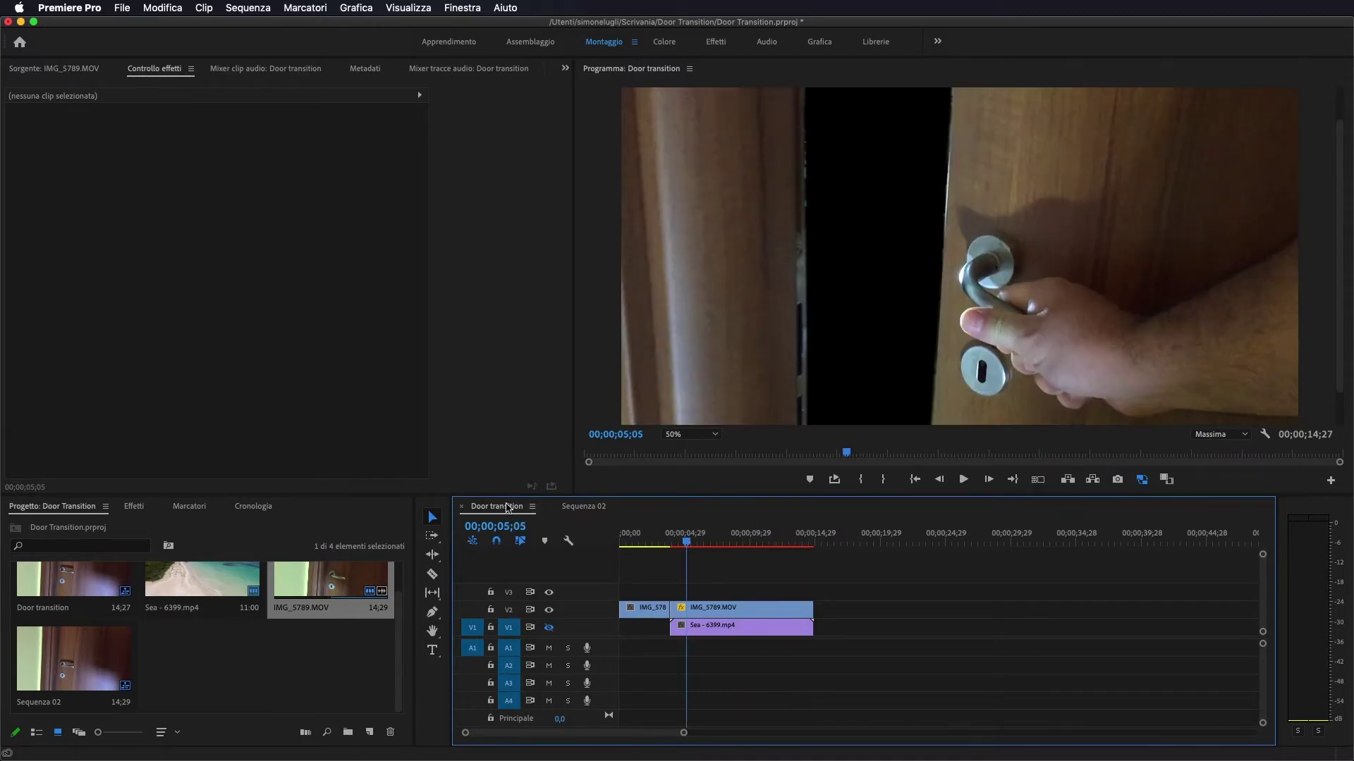
{"action": "left_click", "coordinate": [584, 506]}
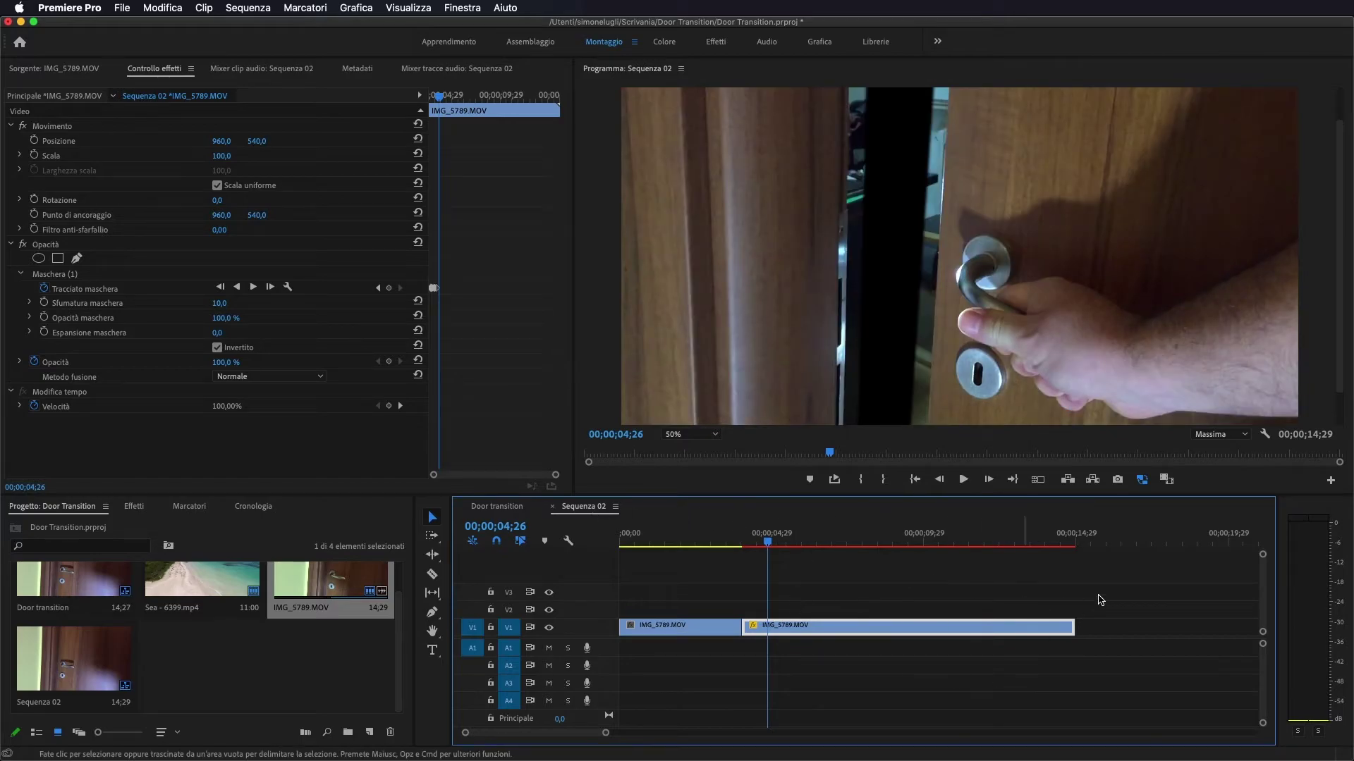
{"action": "mouse_move", "coordinate": [1167, 599]}
{"action": "left_mouse_down"}
{"action": "mouse_move", "coordinate": [681, 633]}
{"action": "mouse_move", "coordinate": [679, 620]}
{"action": "left_mouse_up"}
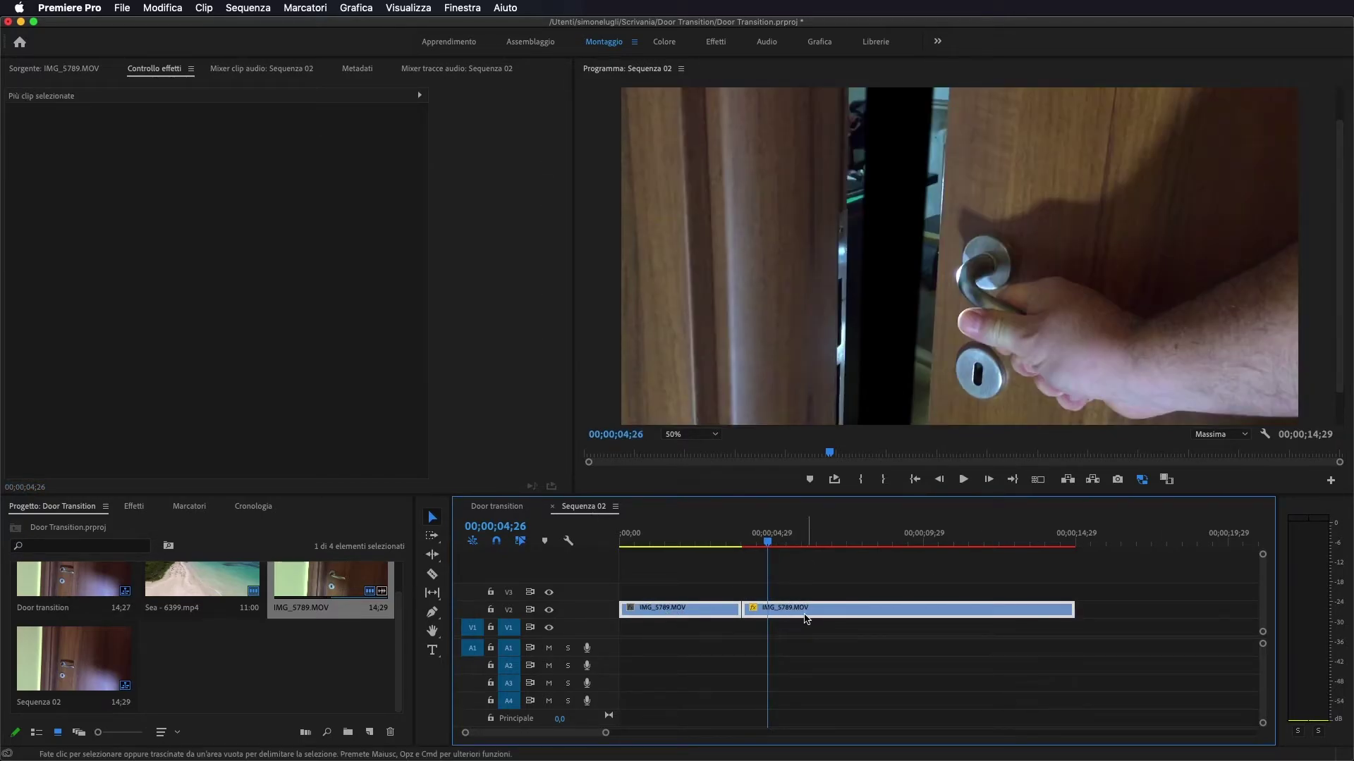
{"action": "left_click", "coordinate": [786, 631]}
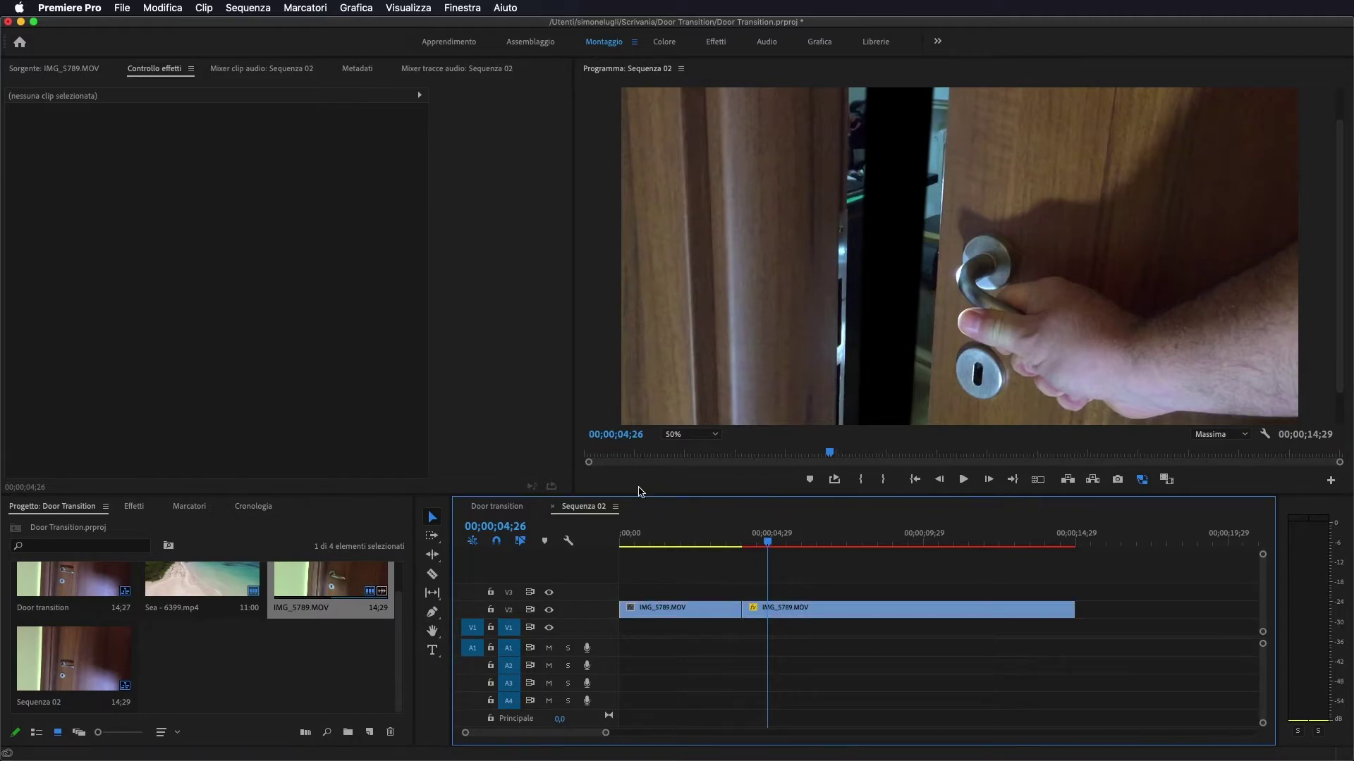
{"action": "left_click", "coordinate": [508, 508]}
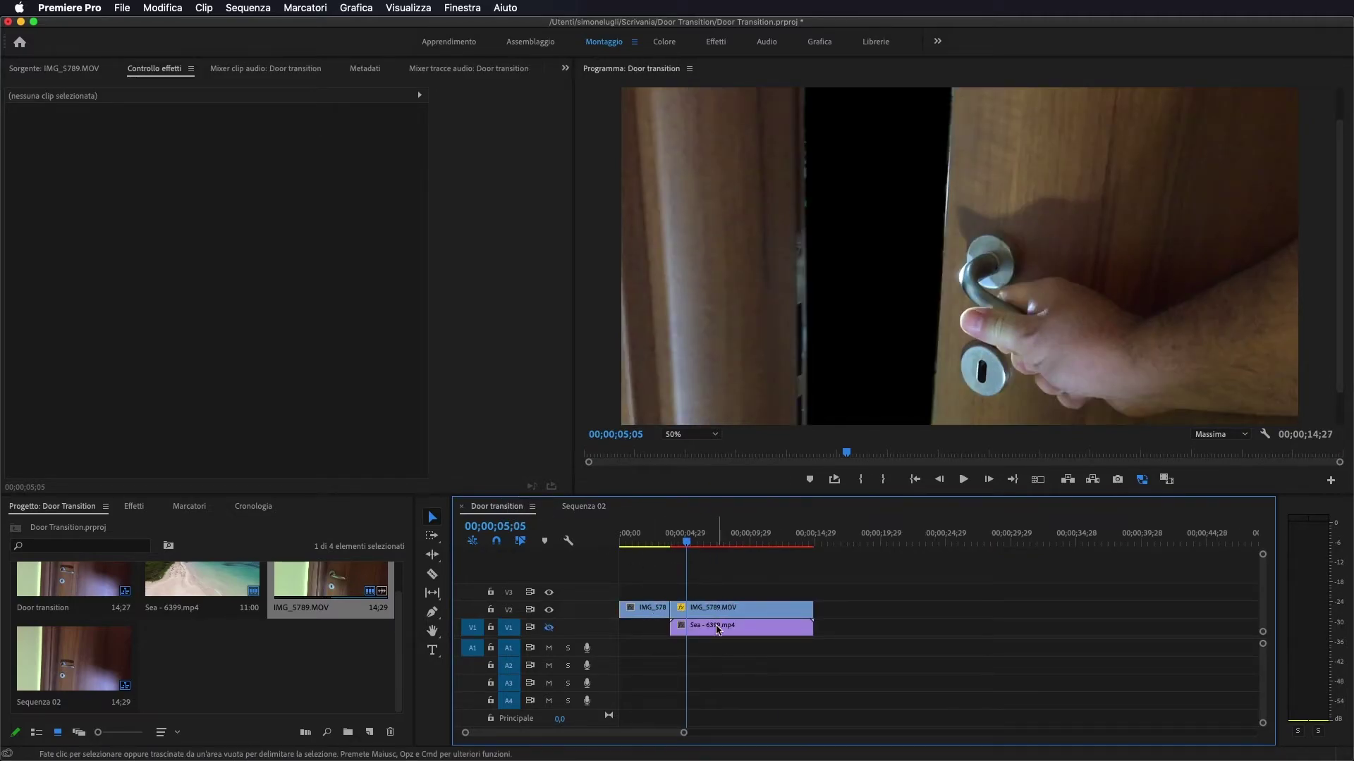
{"action": "scroll", "coordinate": [204, 611], "scroll_direction": "up", "scroll_amount": 2}
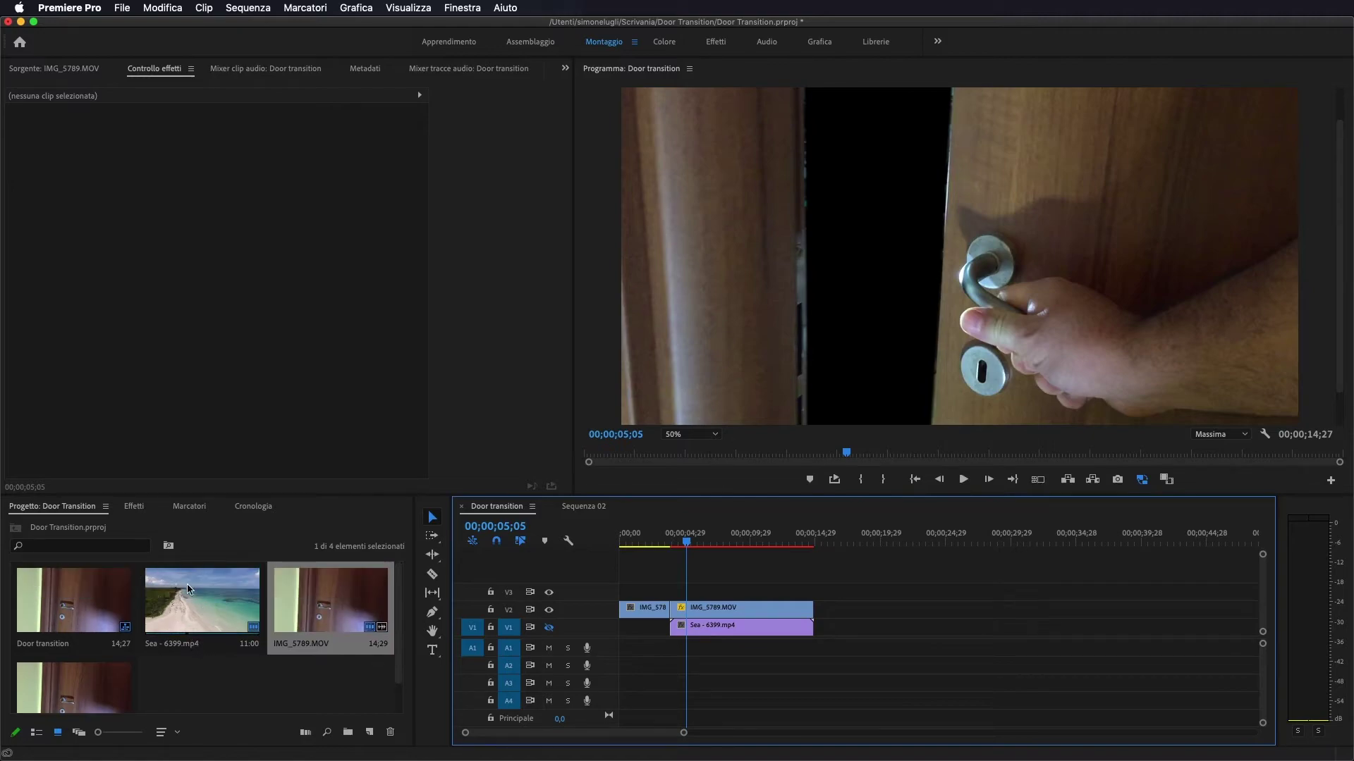
Load Sea - 6399.mp4, turn V1 output back on, and preview the sea through the door
{"action": "double_click", "coordinate": [179, 608]}
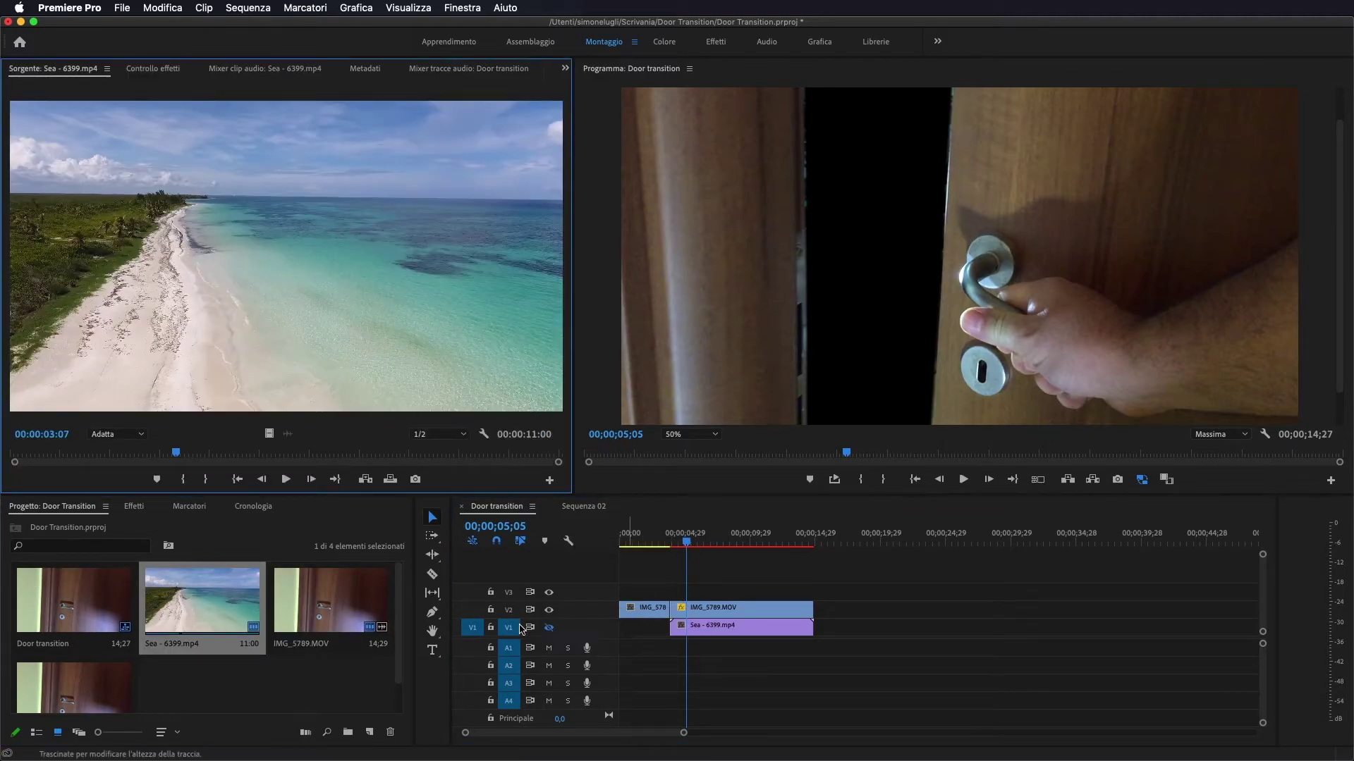
{"action": "left_click", "coordinate": [549, 627]}
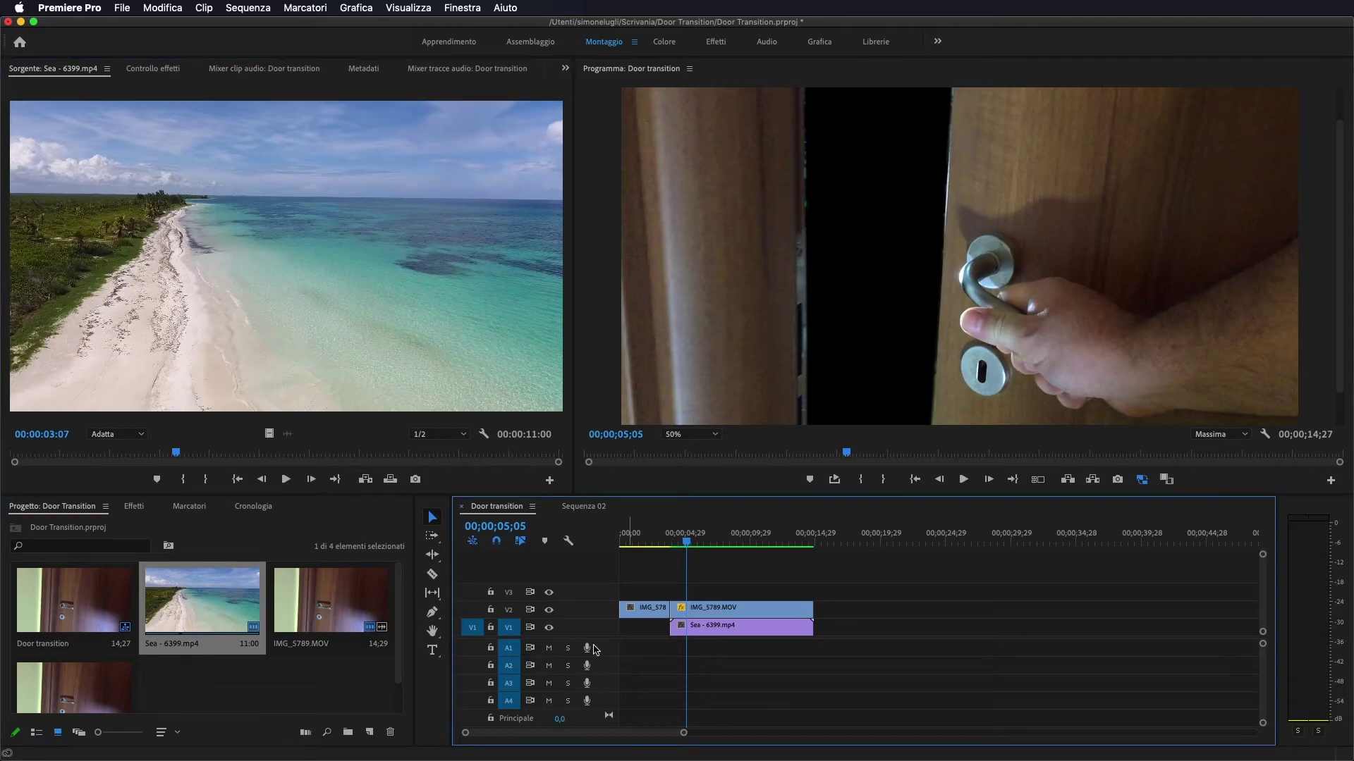
{"action": "left_click", "coordinate": [672, 540]}
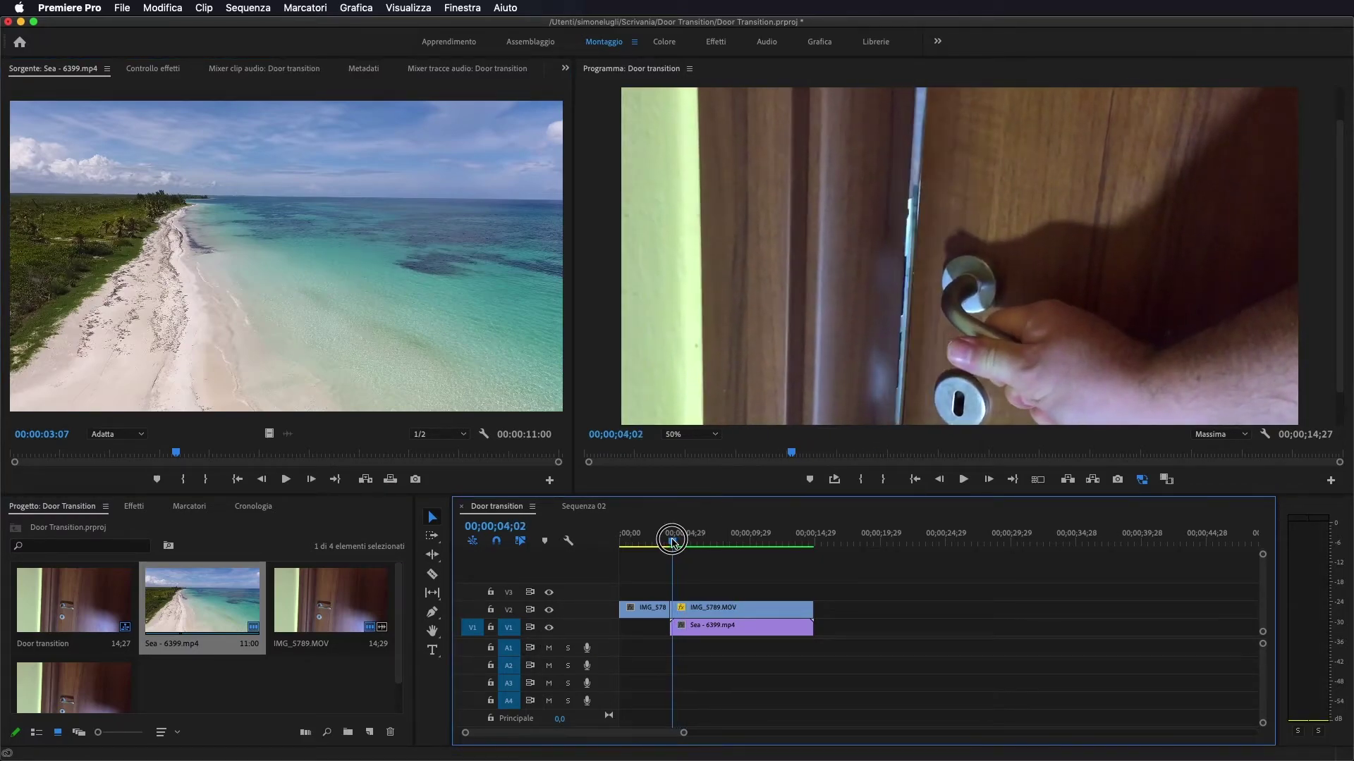
{"action": "left_click_drag", "start_coordinate": [672, 540], "coordinate": [733, 541]}
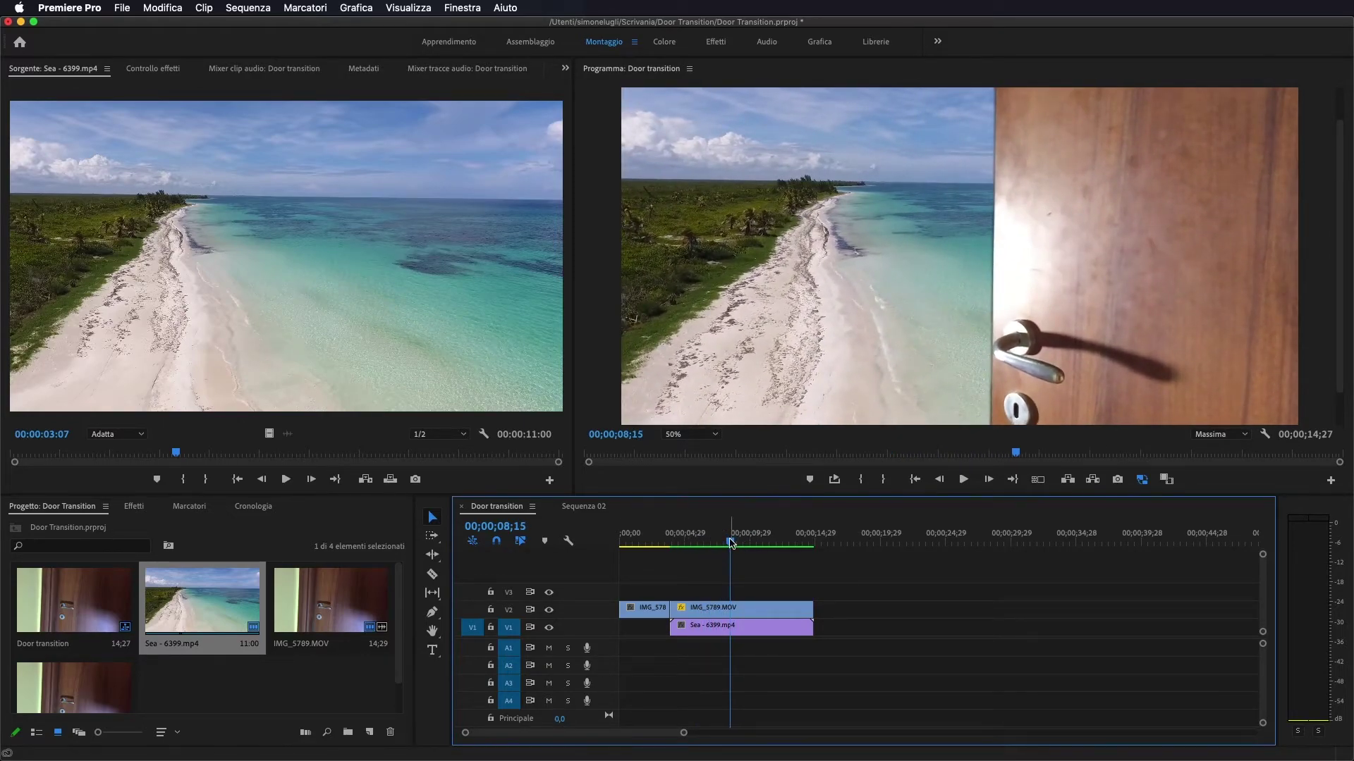
Preview the narrower door gap in Door transition, then scrub Sequenza 02 to 00;00;04;18
{"action": "mouse_move", "coordinate": [730, 542]}
{"action": "left_mouse_down"}
{"action": "mouse_move", "coordinate": [714, 545]}
{"action": "mouse_move", "coordinate": [777, 545]}
{"action": "mouse_move", "coordinate": [669, 551]}
{"action": "mouse_move", "coordinate": [800, 552]}
{"action": "left_mouse_up"}
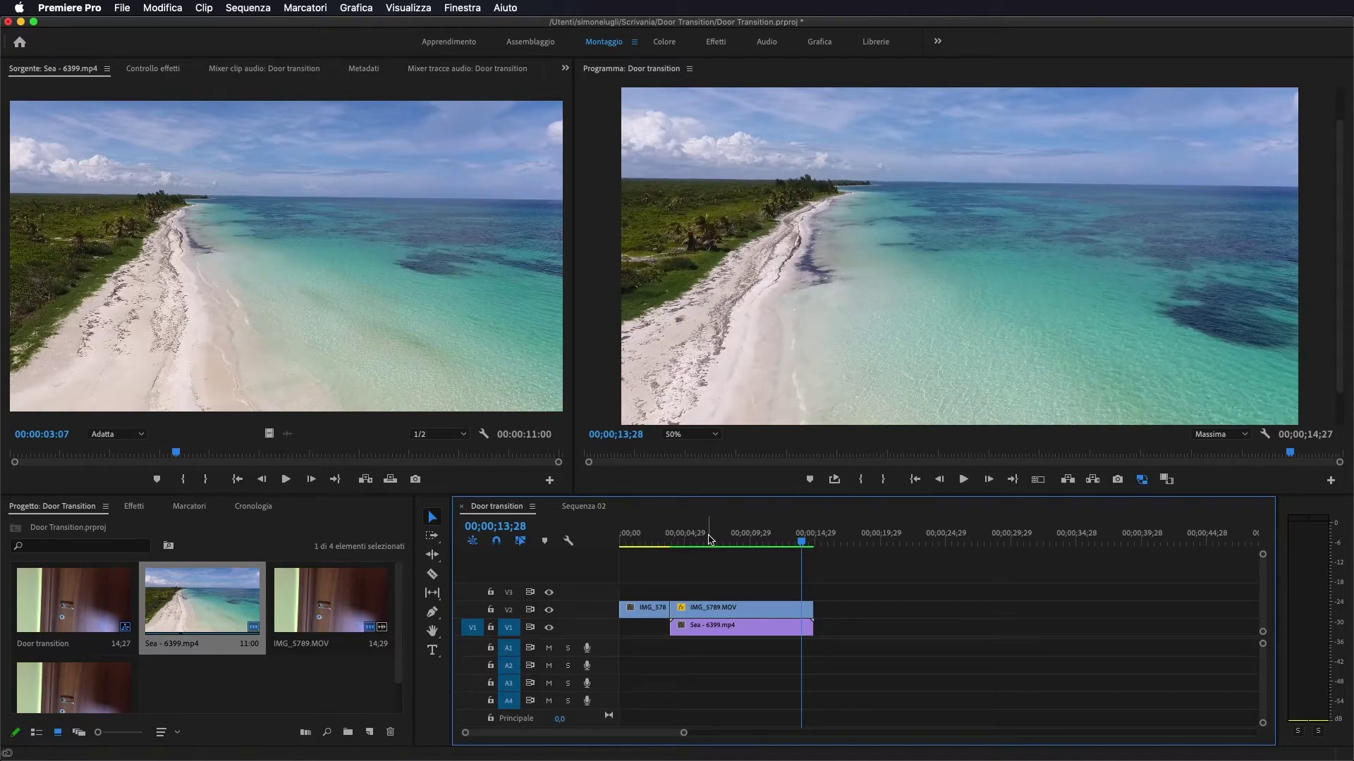
{"action": "left_click", "coordinate": [578, 508]}
{"action": "mouse_move", "coordinate": [768, 541]}
{"action": "left_mouse_down"}
{"action": "mouse_move", "coordinate": [818, 549]}
{"action": "mouse_move", "coordinate": [761, 551]}
{"action": "left_mouse_up"}
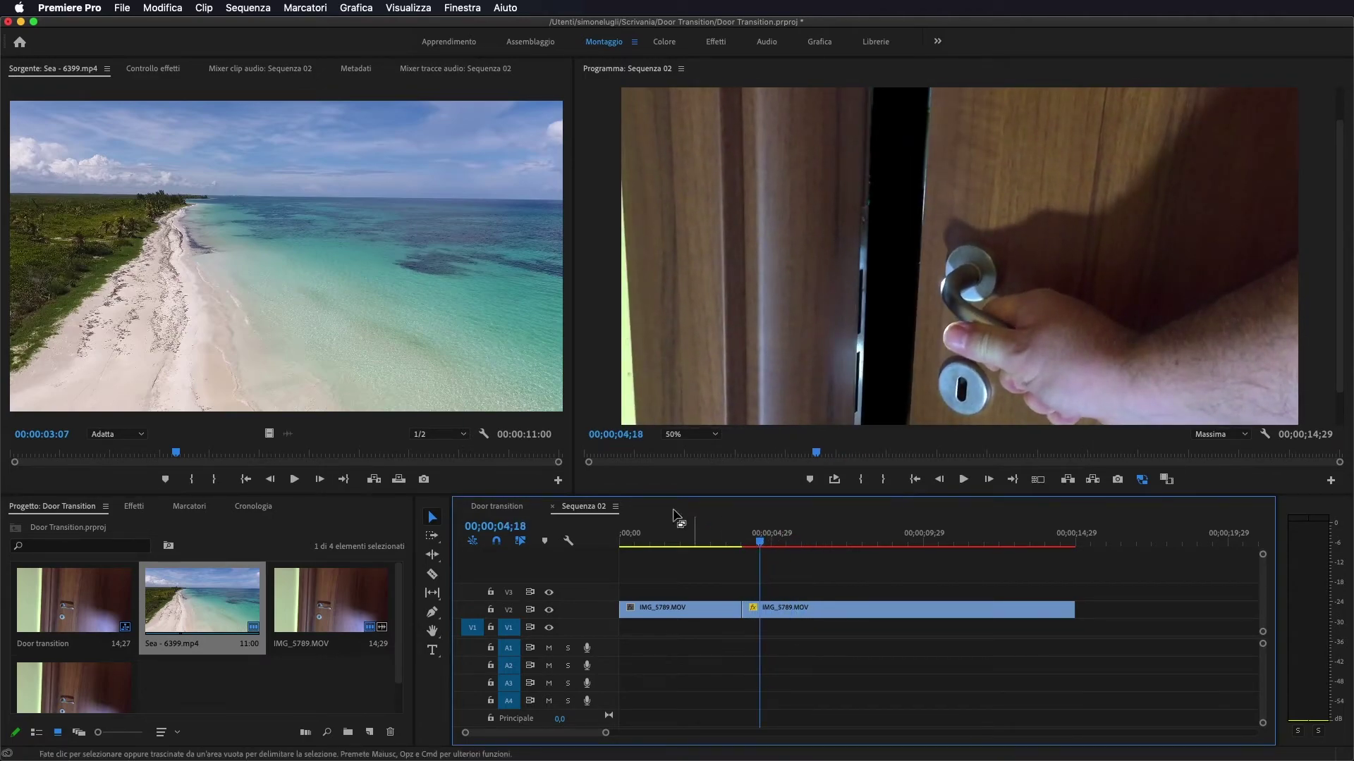
Scrub Door transition to 00;00;05;13 to watch the beach appear through the widening gap
{"action": "left_click", "coordinate": [496, 507]}
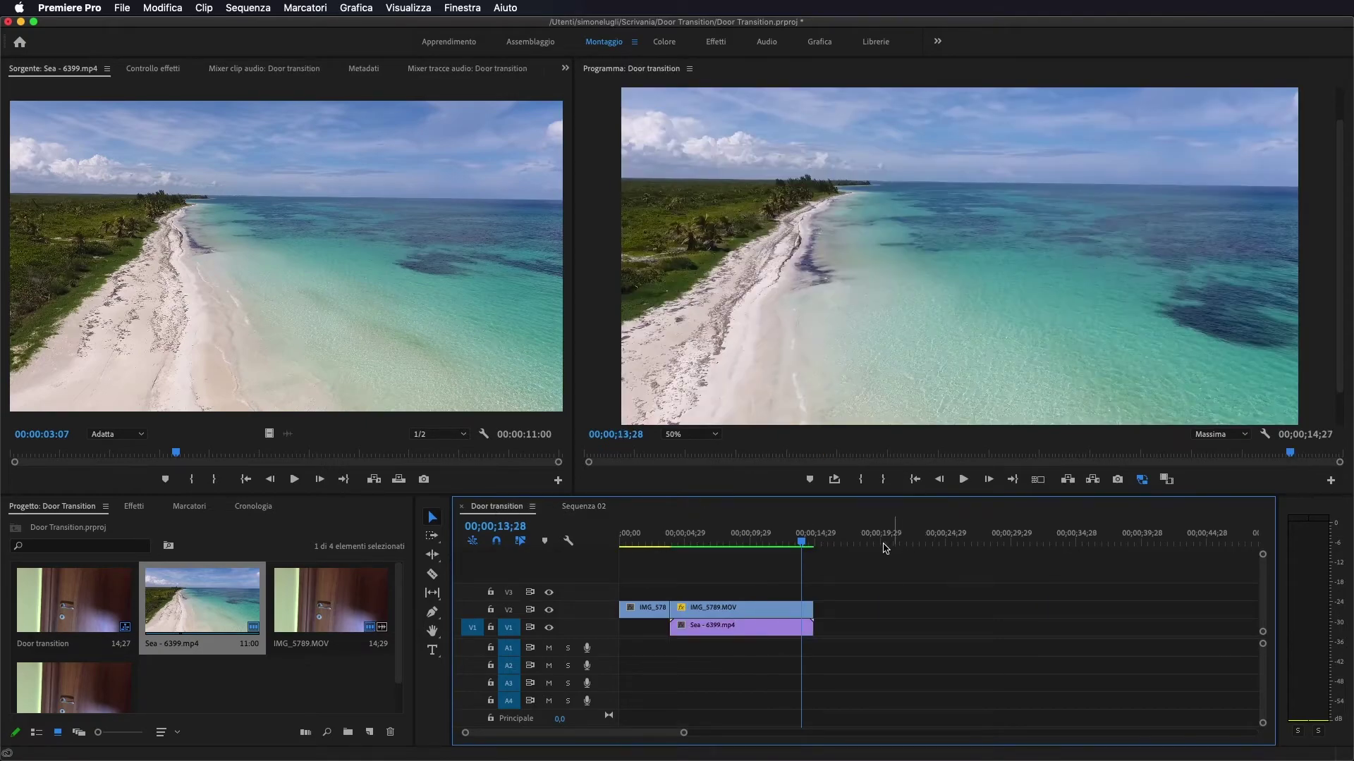
{"action": "left_click_drag", "start_coordinate": [800, 545], "coordinate": [691, 548]}
{"action": "mouse_move", "coordinate": [674, 549]}
{"action": "left_mouse_down"}
{"action": "mouse_move", "coordinate": [713, 547]}
{"action": "mouse_move", "coordinate": [671, 549]}
{"action": "mouse_move", "coordinate": [708, 543]}
{"action": "mouse_move", "coordinate": [677, 547]}
{"action": "mouse_move", "coordinate": [692, 548]}
{"action": "left_mouse_up"}
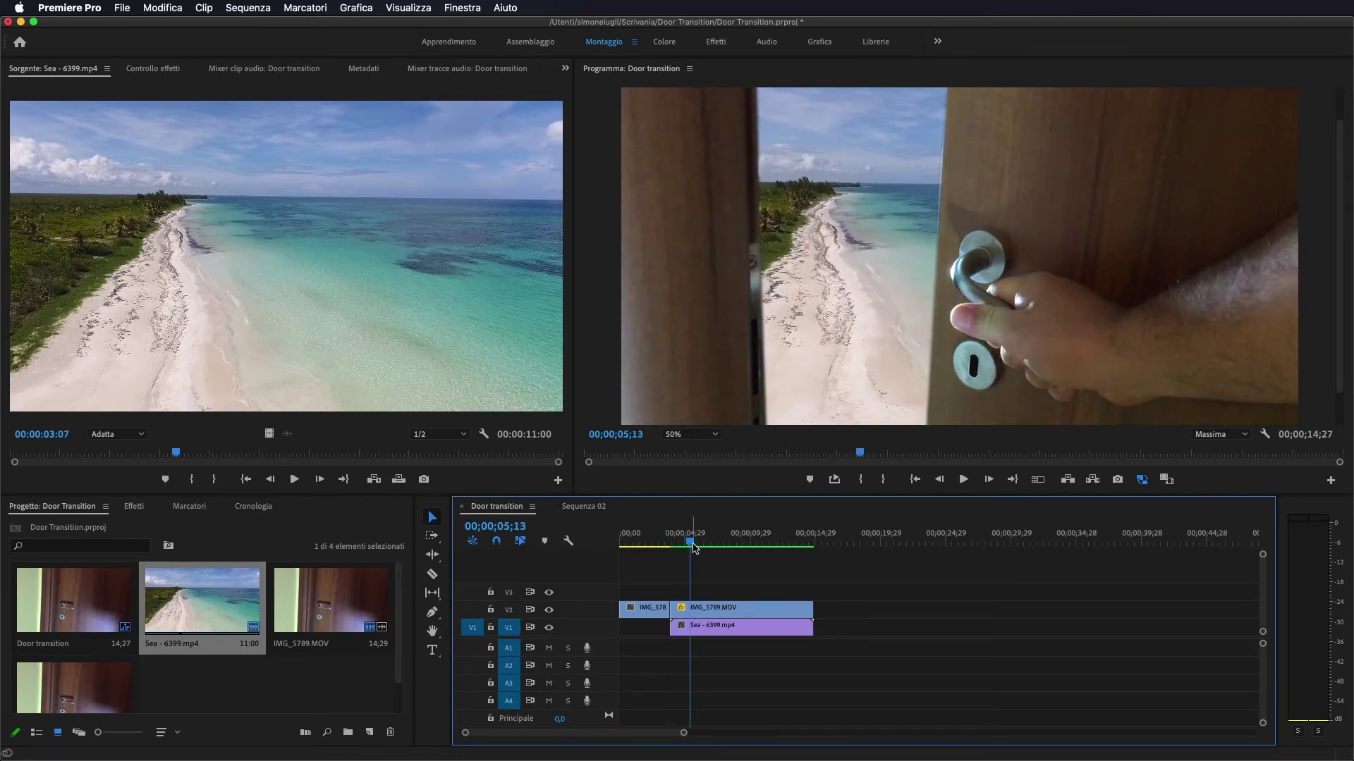